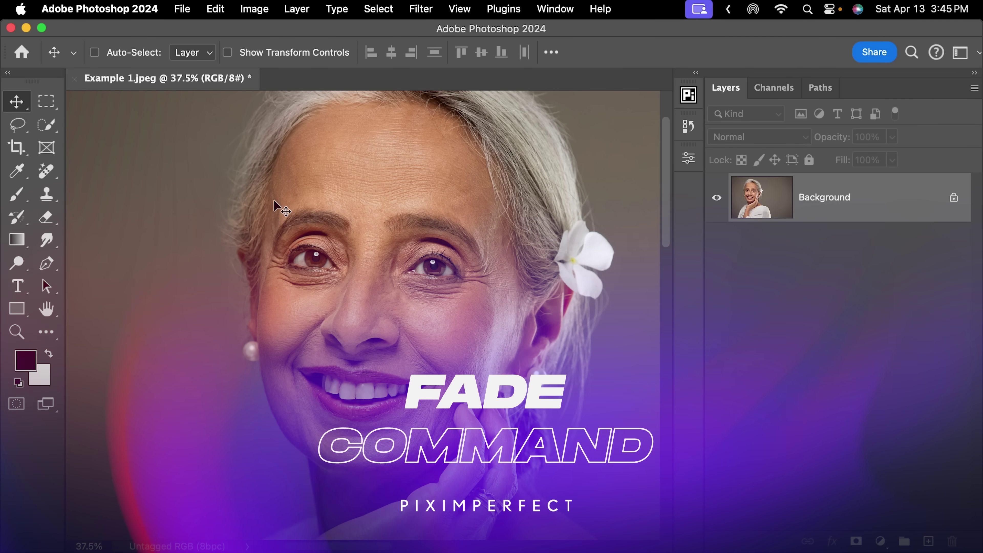
# Duplicate the Background to Layer 1, zoom in on the eyes, and select the Patch Tool.
pyautogui.press('super')
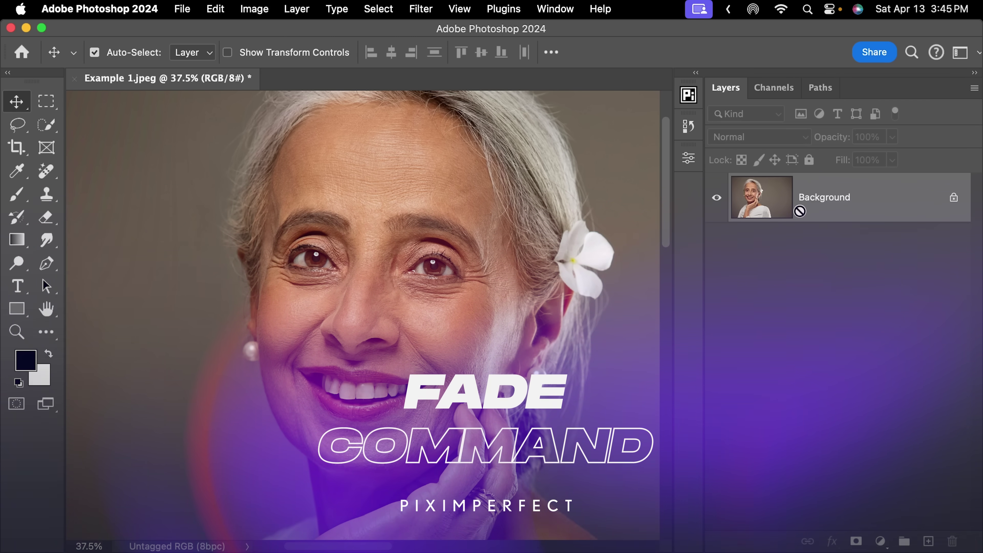
pyautogui.press('super+j')
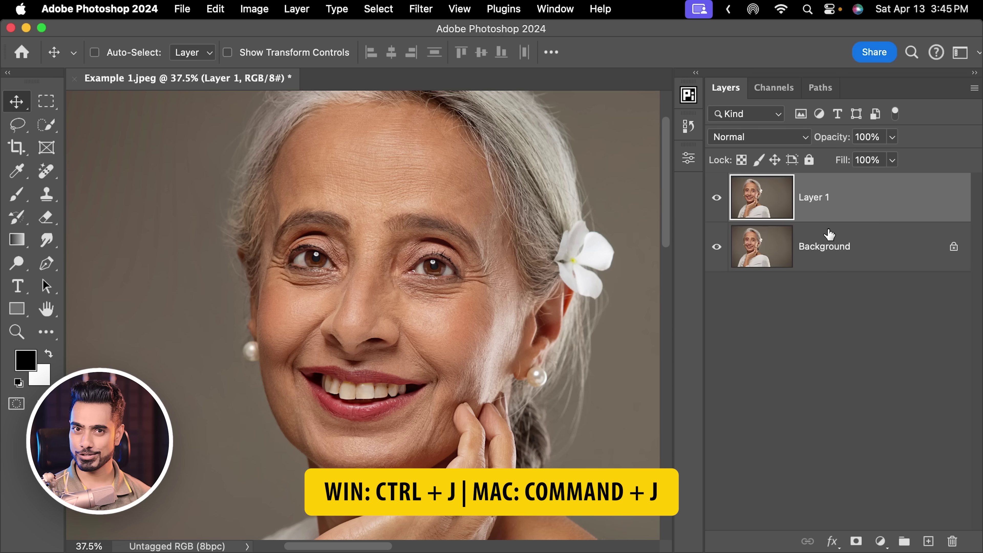
pyautogui.moveTo(389, 273); pyautogui.dragTo(402, 247)
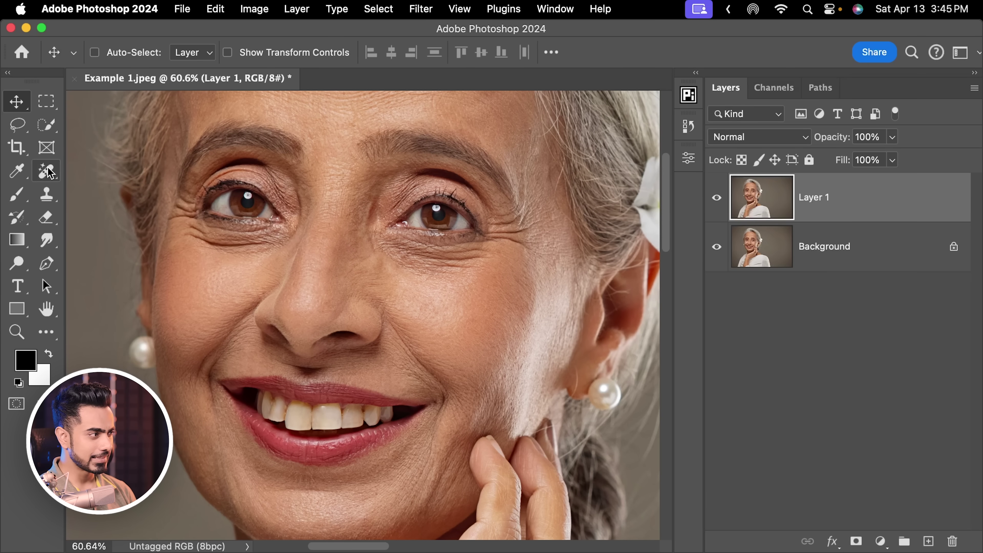
pyautogui.click(46, 171)
pyautogui.click(107, 219)
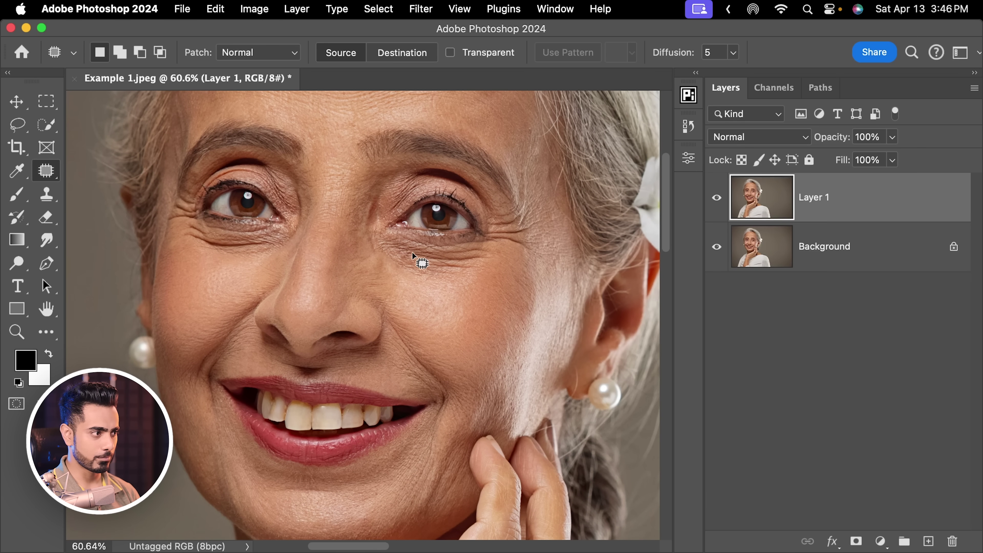
# Patch the wrinkles under the right eye with smooth cheek skin.
pyautogui.scroll(5, 412, 253)
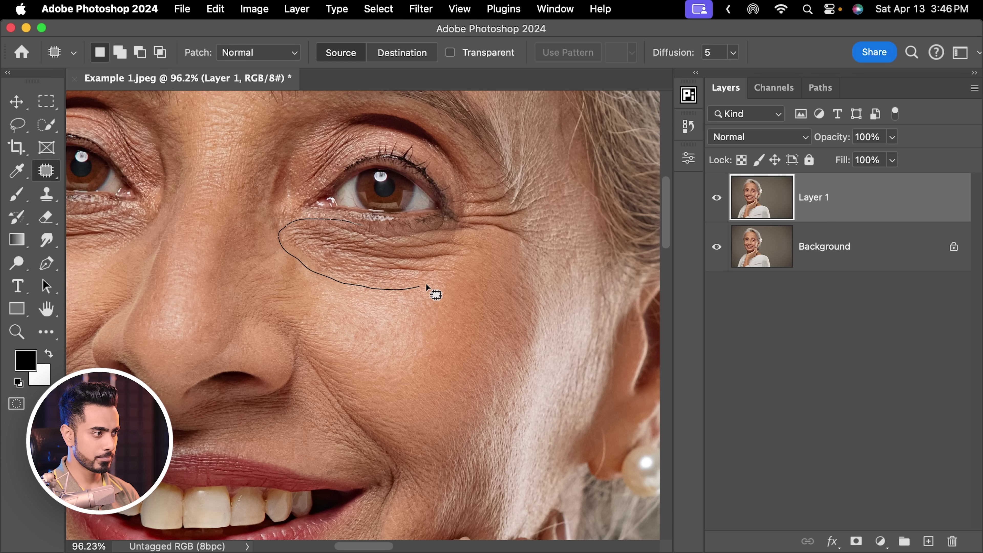
pyautogui.moveTo(373, 228); pyautogui.dragTo(385, 321)
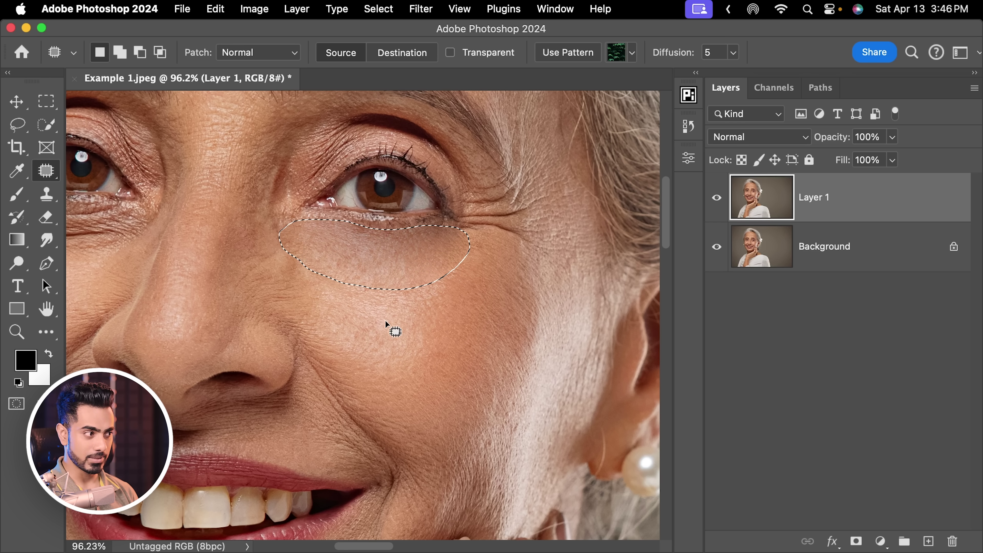
pyautogui.scroll(-4, 395, 271)
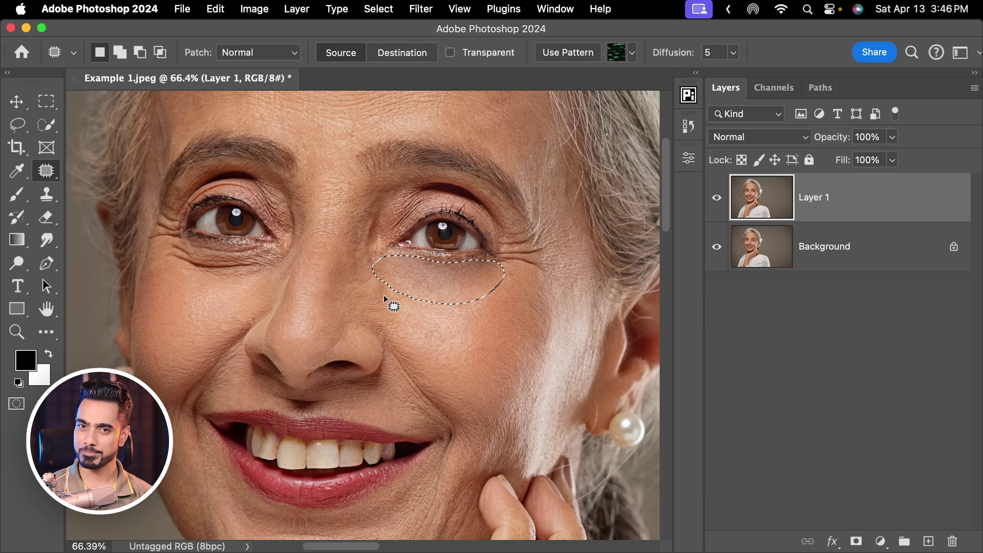
pyautogui.click(216, 10)
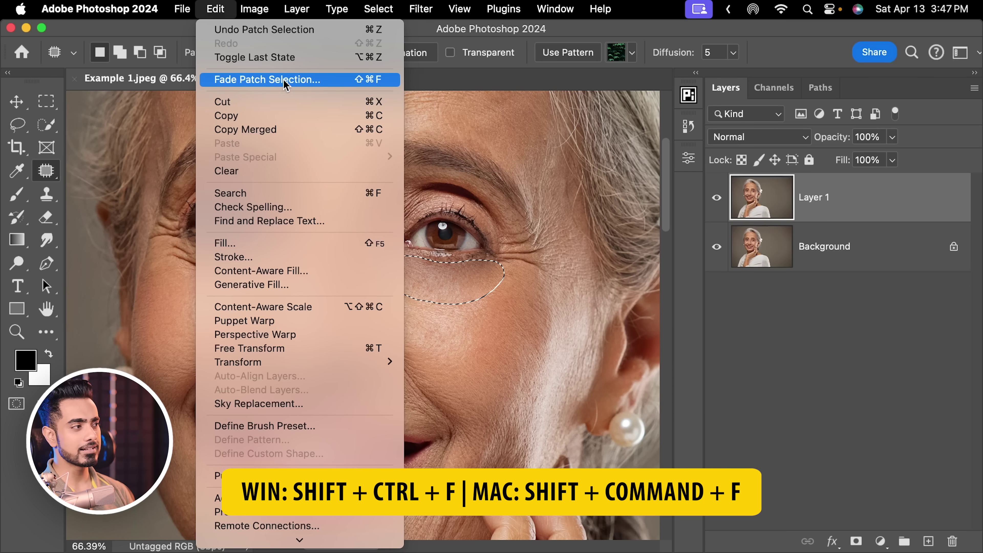
# Fade the patch selection to 40% opacity.
pyautogui.click(285, 79)
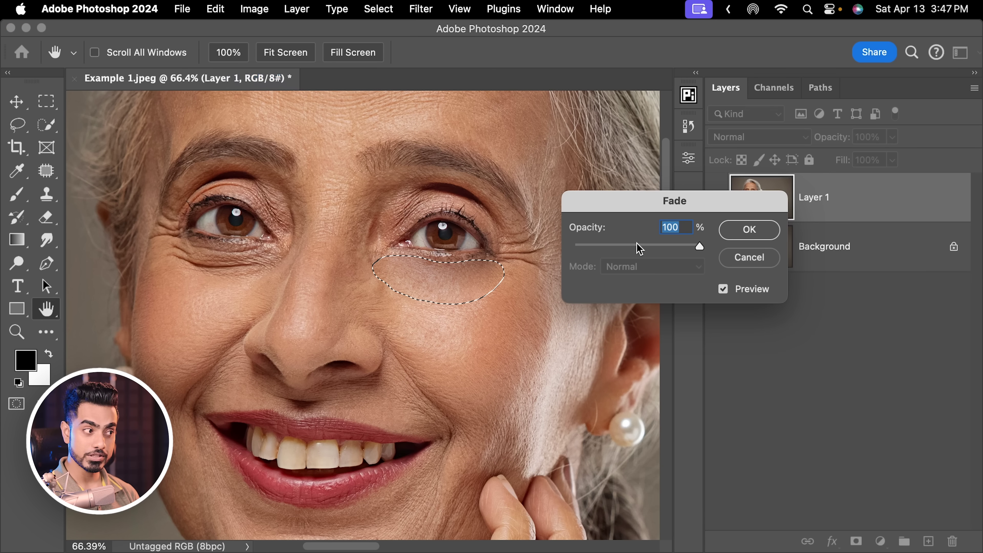
pyautogui.moveTo(647, 248); pyautogui.dragTo(637, 249)
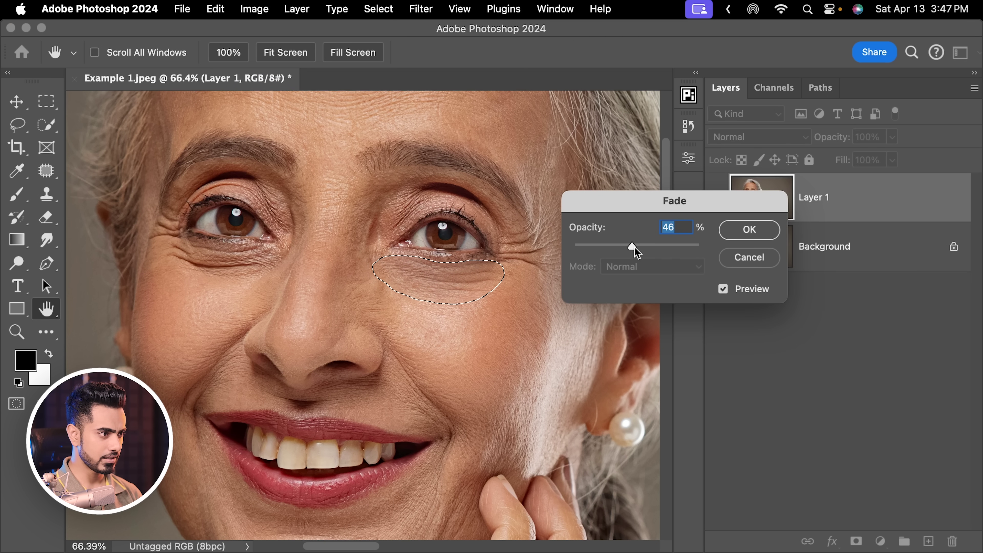
pyautogui.write('40')
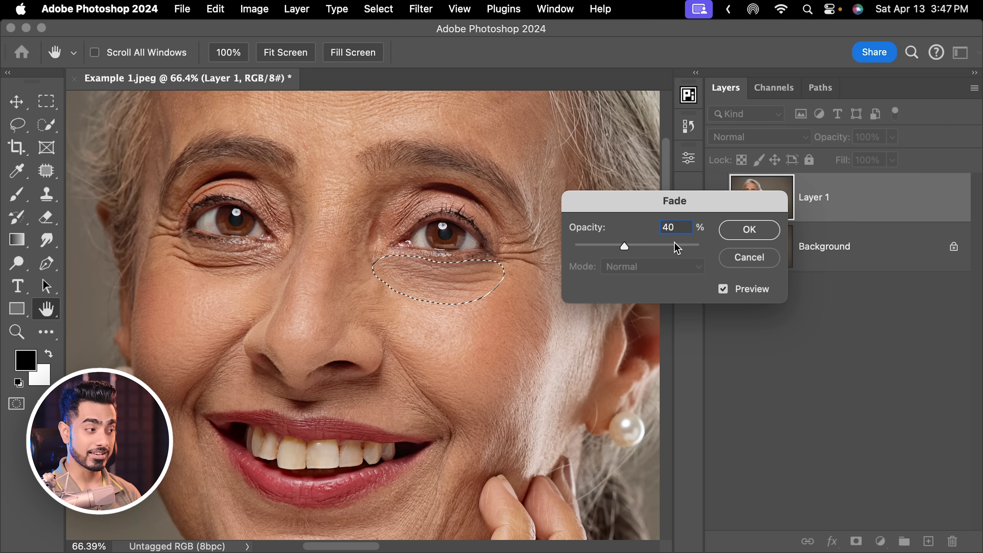
pyautogui.click(767, 231)
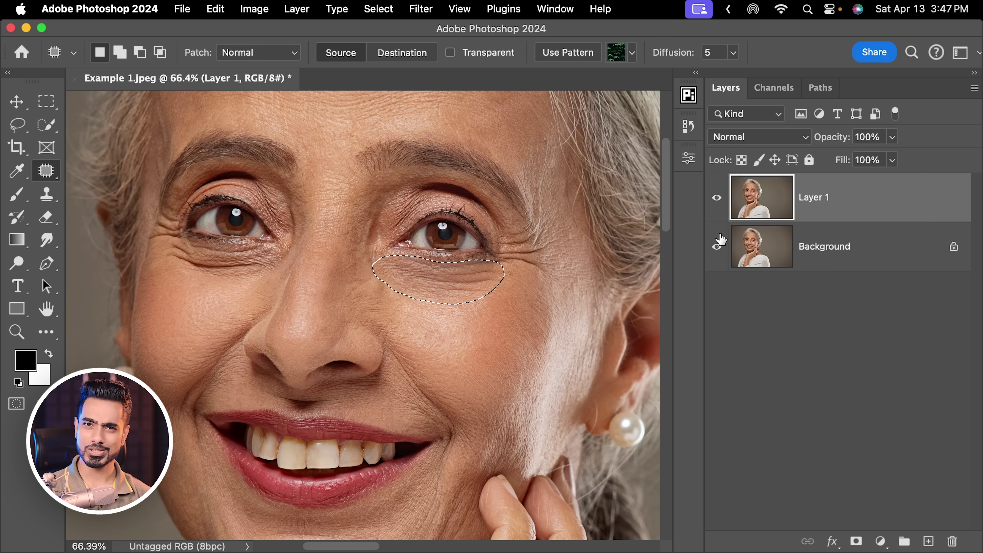
# Deselect, then patch the wrinkles under the left eye with cheek skin.
pyautogui.press('super+d')
pyautogui.scroll(5, 365, 256)
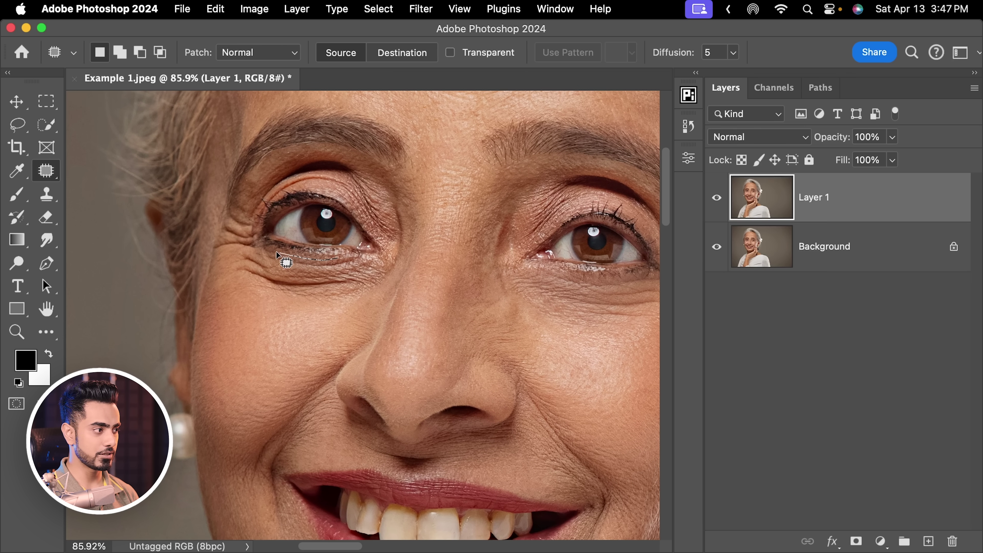
pyautogui.moveTo(247, 252)
pyautogui.mouseDown()
pyautogui.moveTo(227, 280)
pyautogui.moveTo(281, 301)
pyautogui.mouseUp()
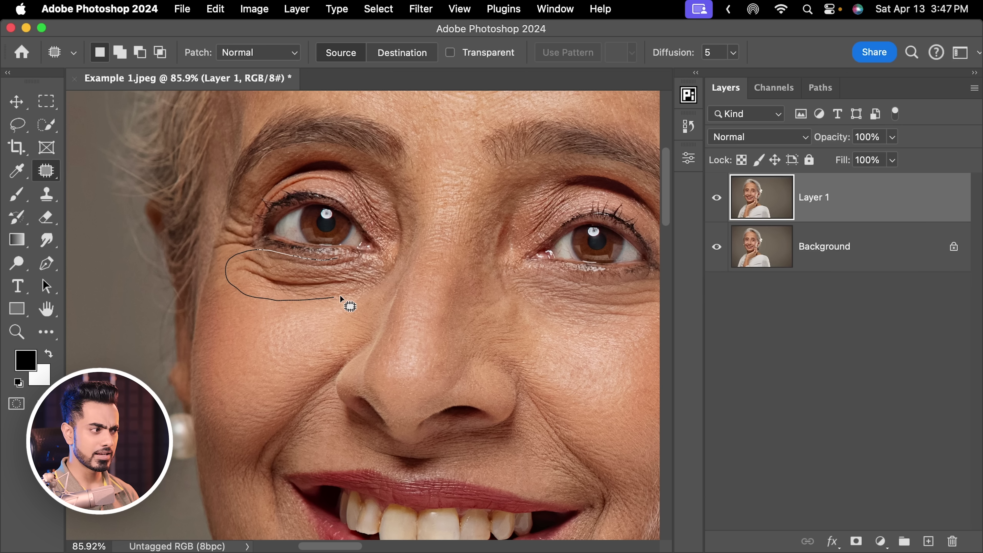
pyautogui.moveTo(370, 258)
pyautogui.mouseDown()
pyautogui.moveTo(324, 285)
pyautogui.moveTo(305, 318)
pyautogui.mouseUp()
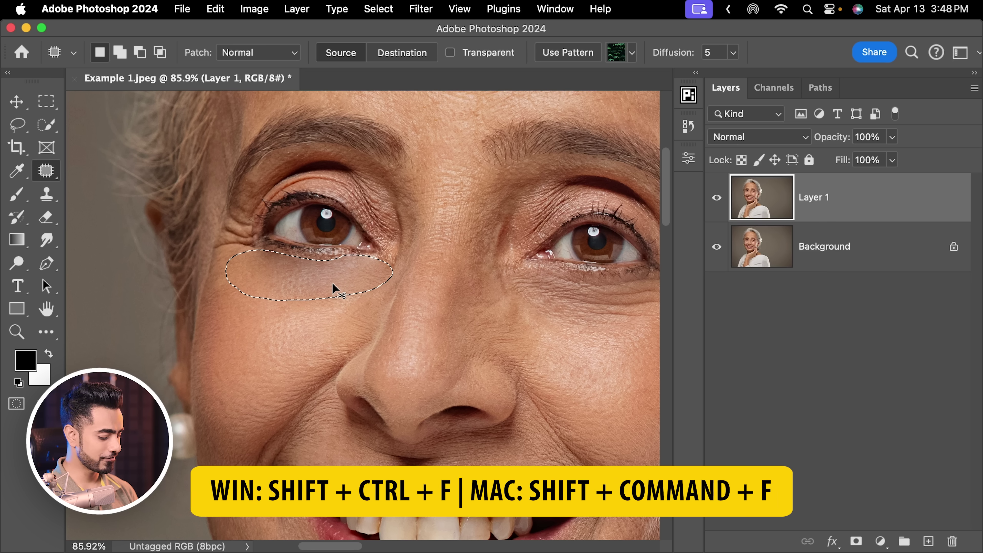
pyautogui.press('shift+super+f')
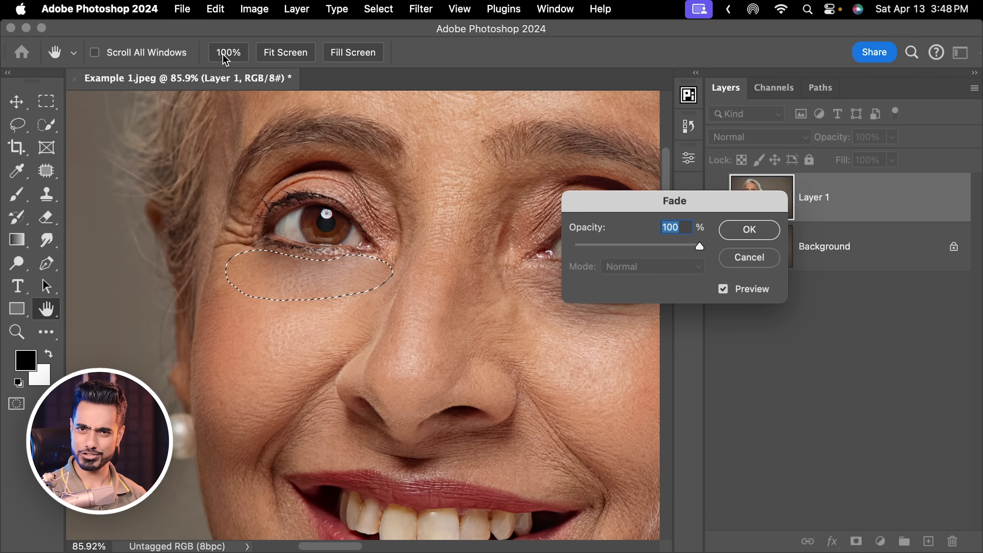
# Fade the second under-eye patch to 50% opacity and deselect.
pyautogui.moveTo(624, 246); pyautogui.dragTo(640, 246)
pyautogui.click(675, 227)
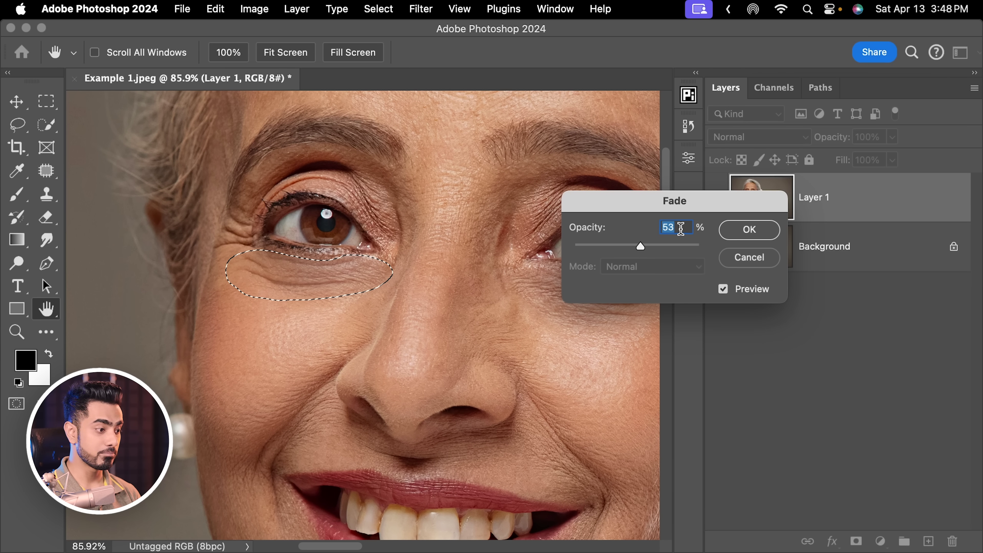
pyautogui.click(749, 229)
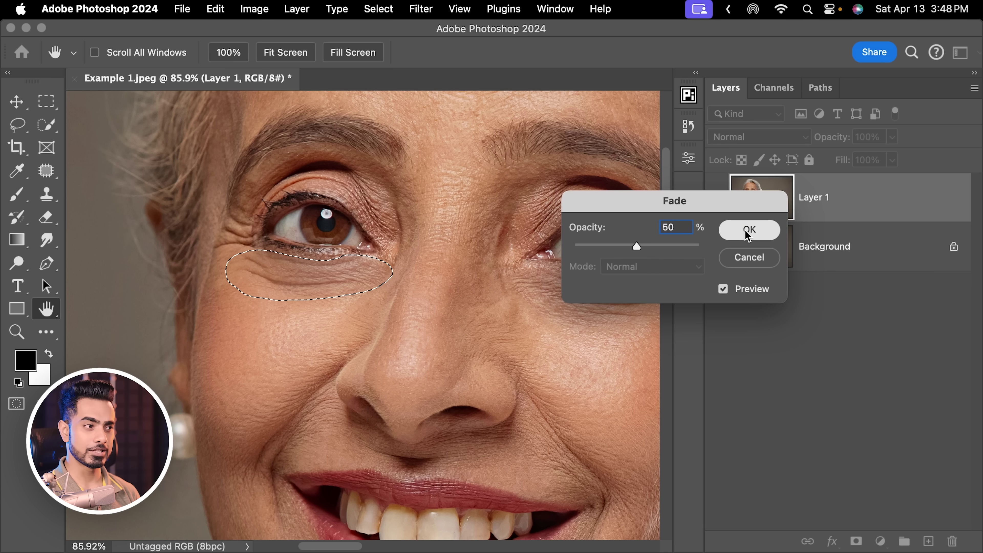
pyautogui.press('j')
pyautogui.press('super+d')
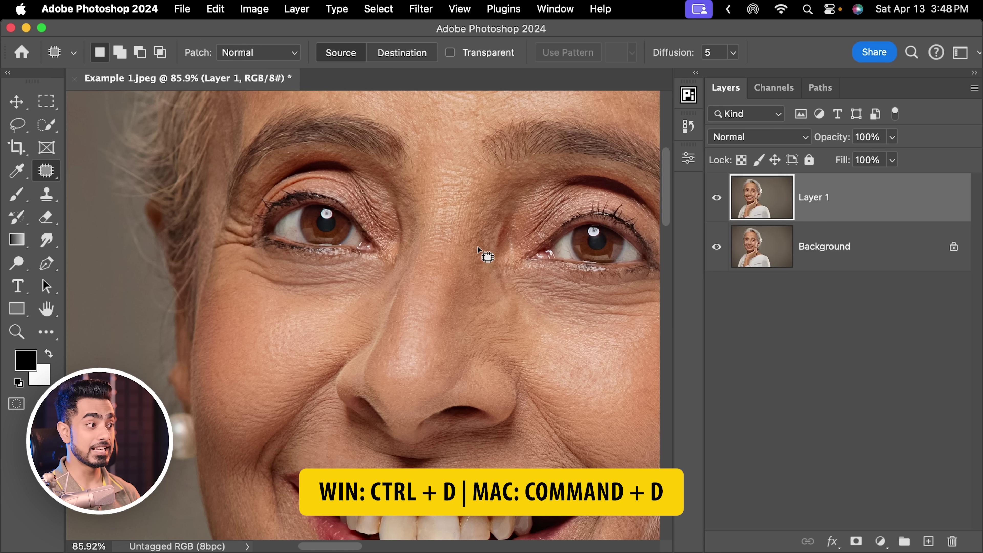
pyautogui.scroll(-2, 477, 246)
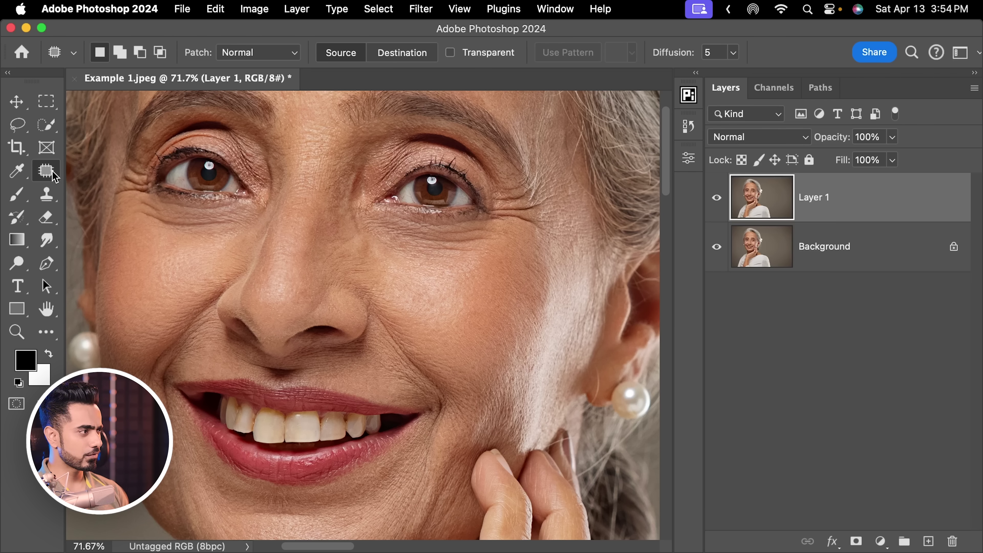
# Switch to the Healing Brush Tool and add a new empty Layer 2.
pyautogui.rightClick(54, 177)
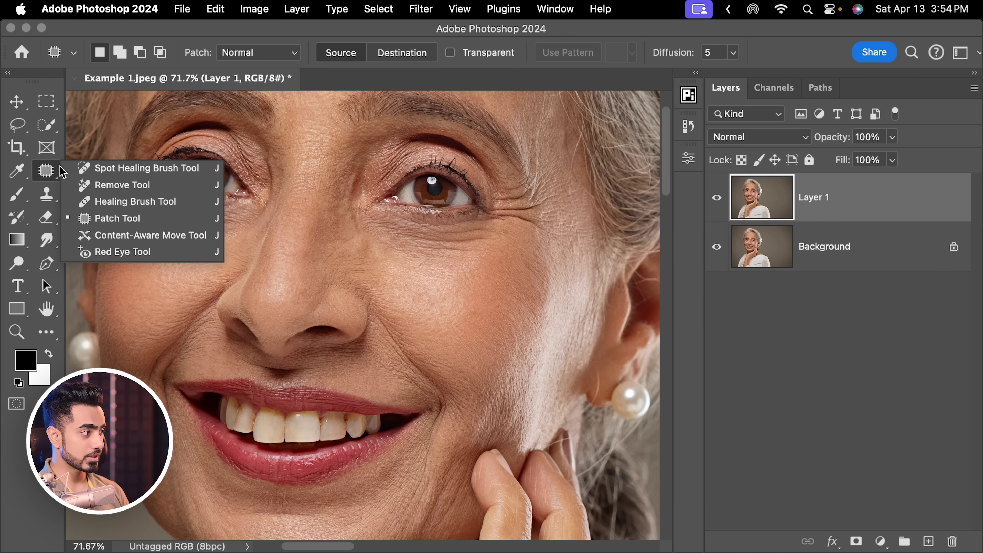
pyautogui.click(108, 202)
pyautogui.click(929, 541)
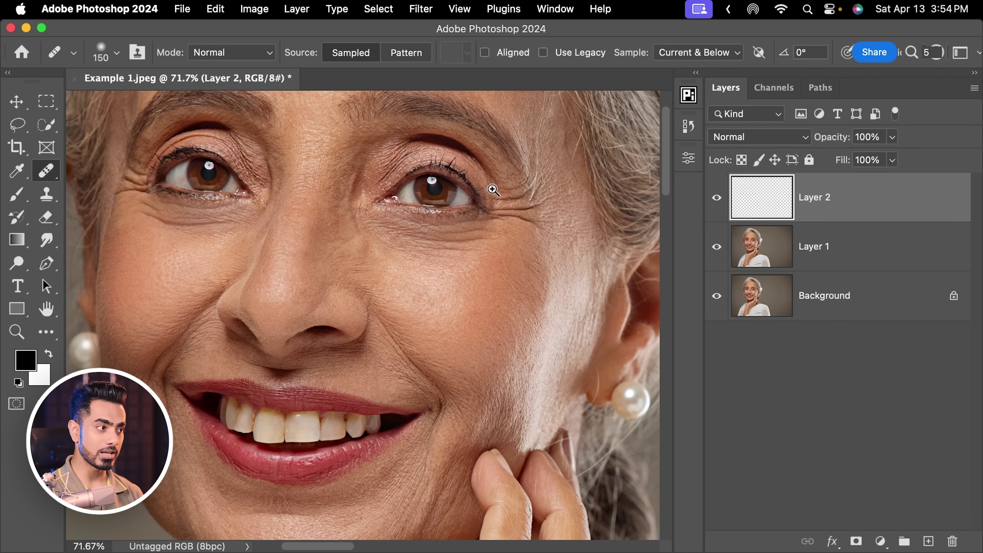
pyautogui.scroll(5, 494, 191)
# Sample clean skin with a size-60 brush and heal the wrinkle beside the outer eye corner.
pyautogui.press('[')
pyautogui.press('[')
pyautogui.press('[')
pyautogui.press('[')
pyautogui.press('[')
pyautogui.press('[')
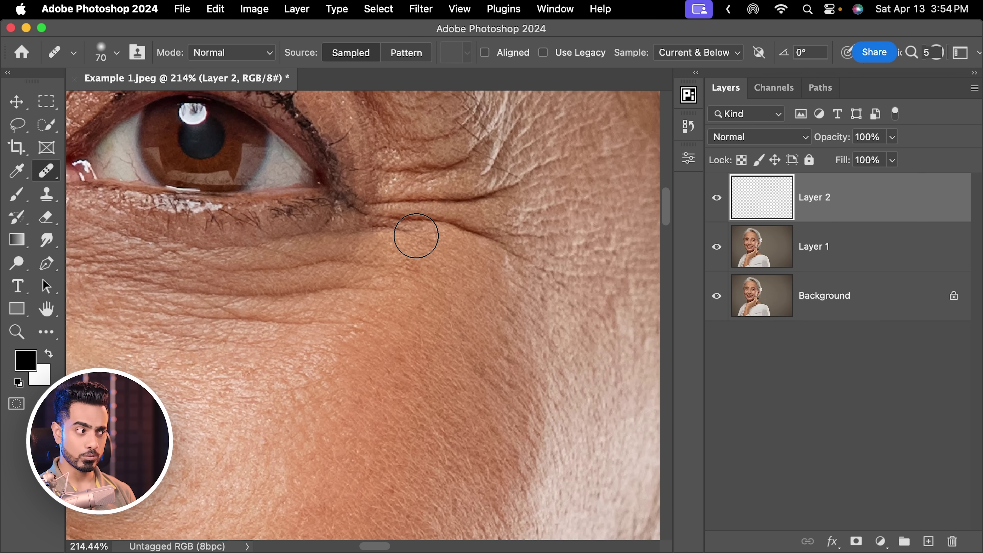
pyautogui.press('alt')
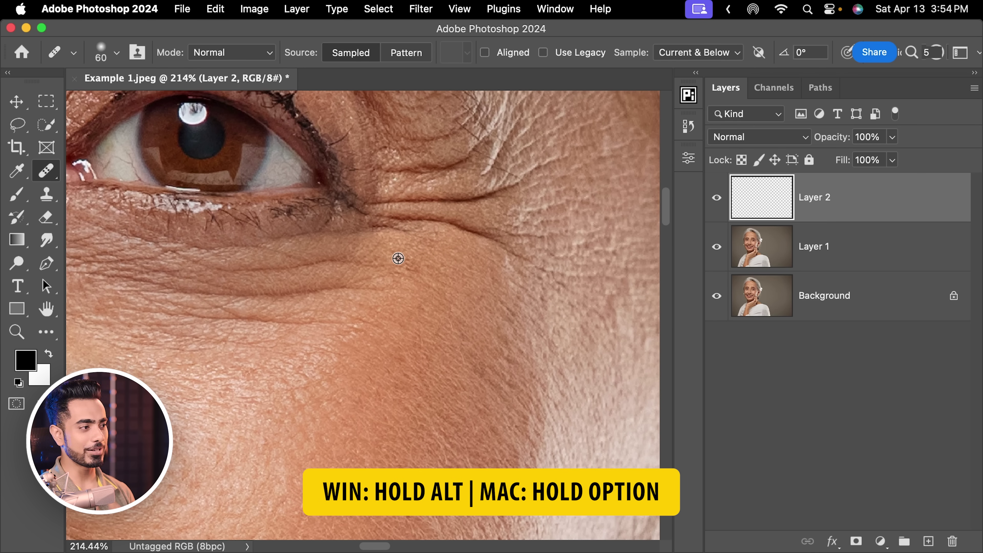
pyautogui.keyDown('alt'); pyautogui.click(400, 260); pyautogui.keyUp('alt')
pyautogui.press('[')
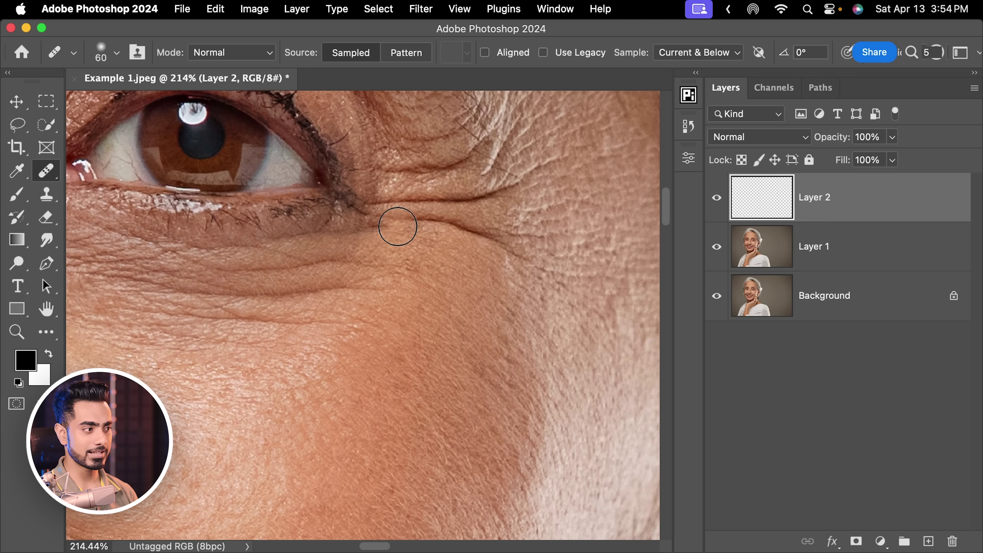
pyautogui.moveTo(421, 224)
pyautogui.mouseDown()
pyautogui.moveTo(458, 226)
pyautogui.moveTo(528, 276)
pyautogui.mouseUp()
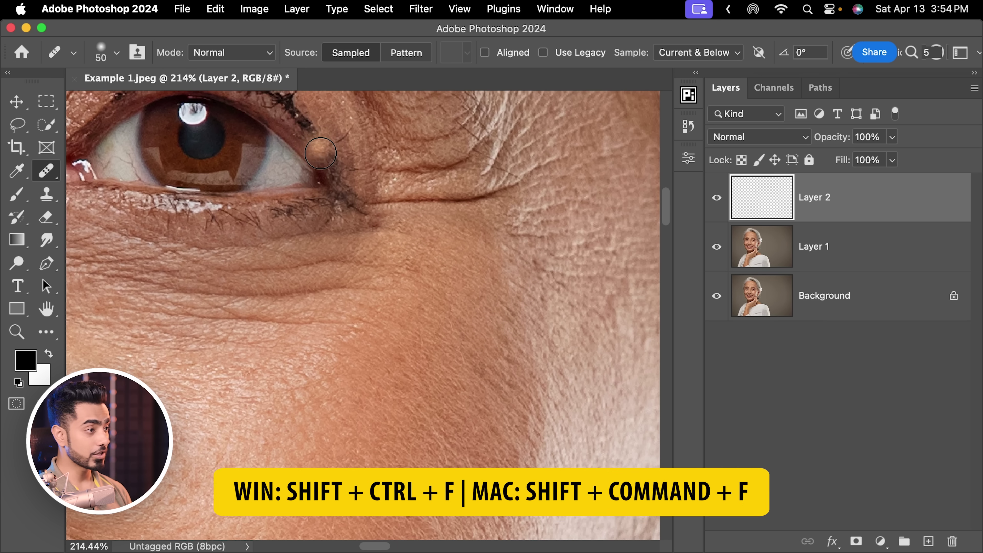
# Fade the eye-corner healing stroke to 50% opacity.
pyautogui.press('shift+super+f')
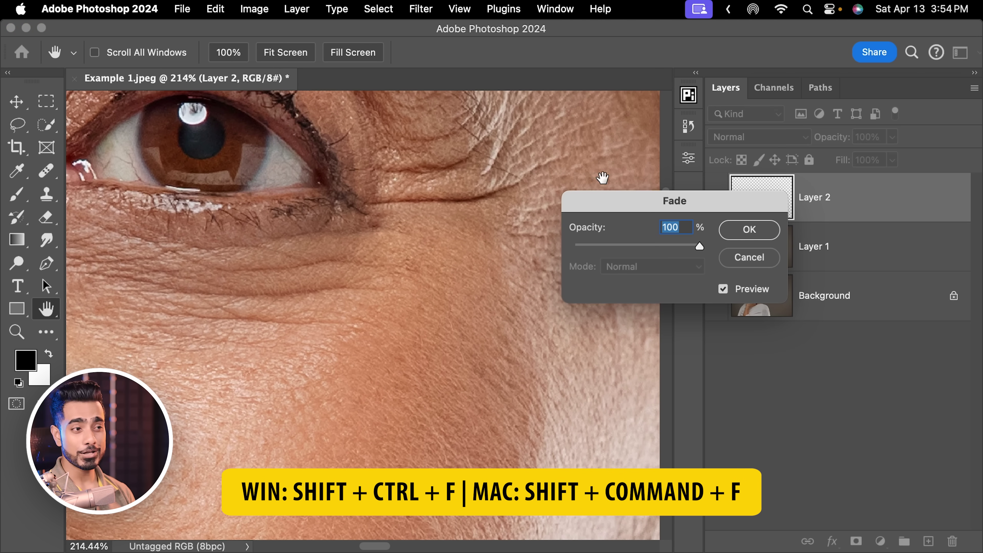
pyautogui.moveTo(660, 247); pyautogui.dragTo(637, 250)
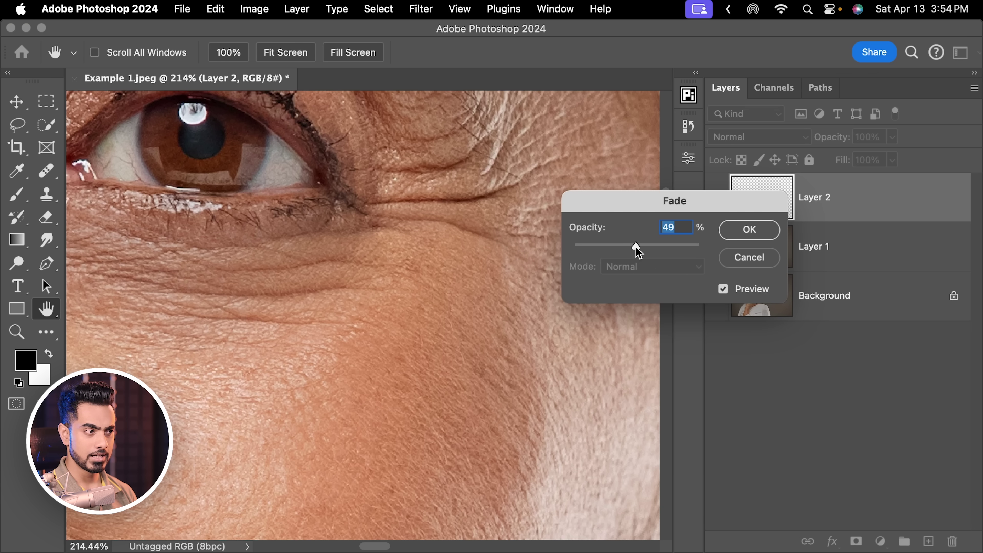
pyautogui.press('Return')
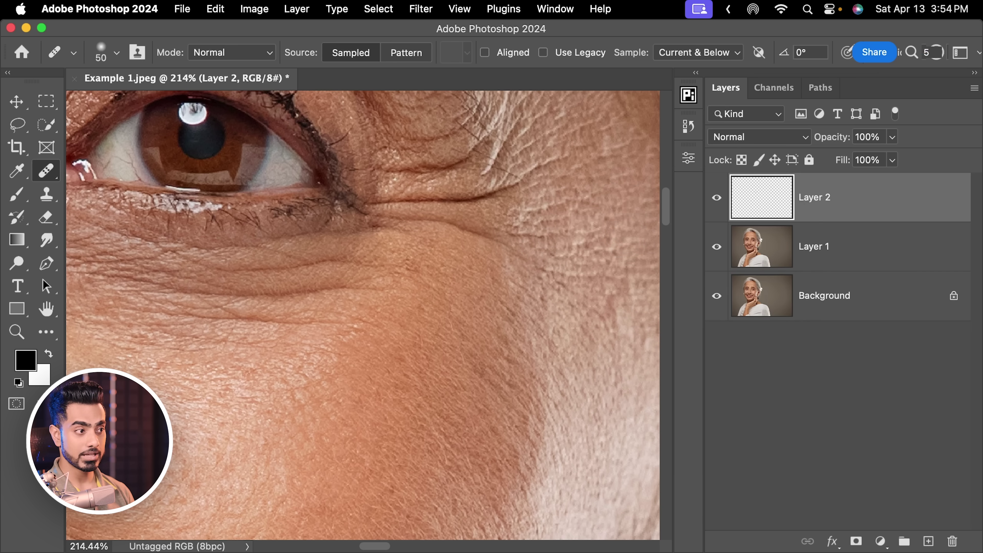
# Heal the under-eye wrinkle and crow's-foot crease with a smaller brush, then fade to 40%.
pyautogui.scroll(3, 364, 246)
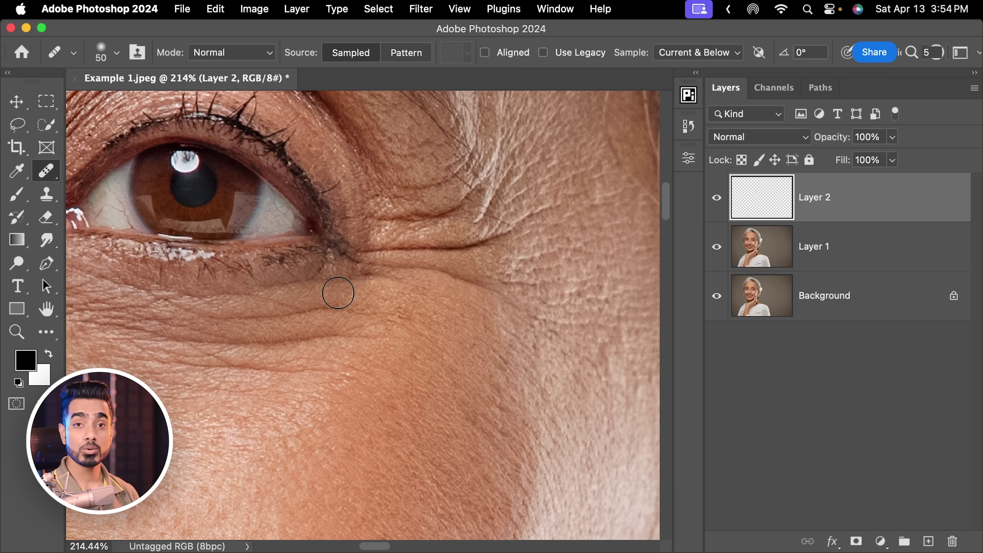
pyautogui.press('[')
pyautogui.moveTo(406, 248); pyautogui.dragTo(514, 234)
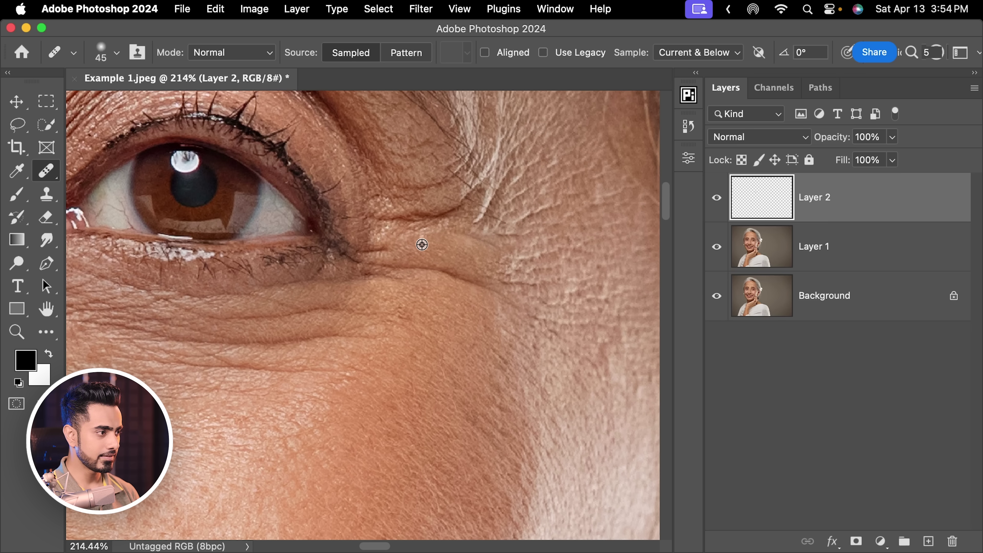
pyautogui.moveTo(406, 230)
pyautogui.mouseDown()
pyautogui.moveTo(456, 208)
pyautogui.moveTo(480, 182)
pyautogui.mouseUp()
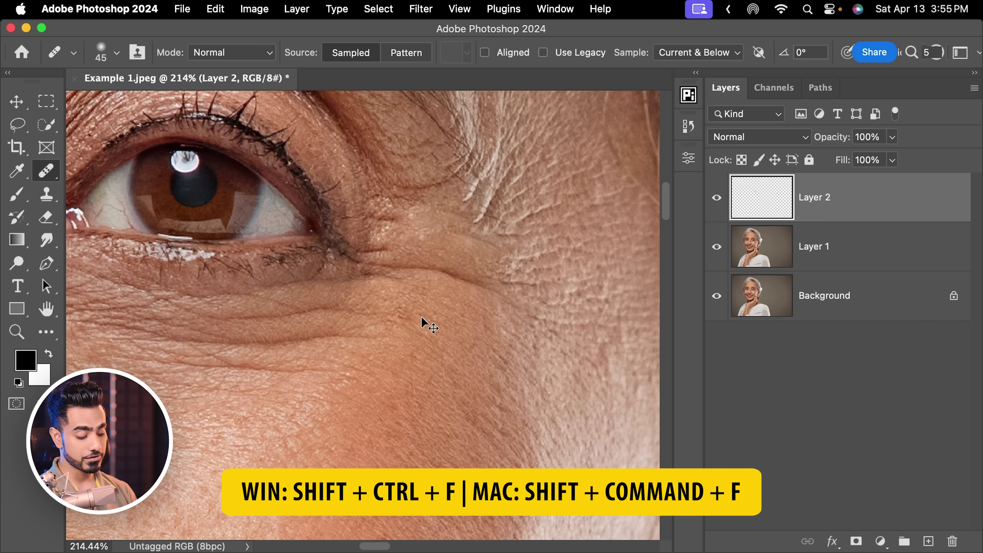
pyautogui.press('shift+super+f')
pyautogui.moveTo(698, 246); pyautogui.dragTo(624, 246)
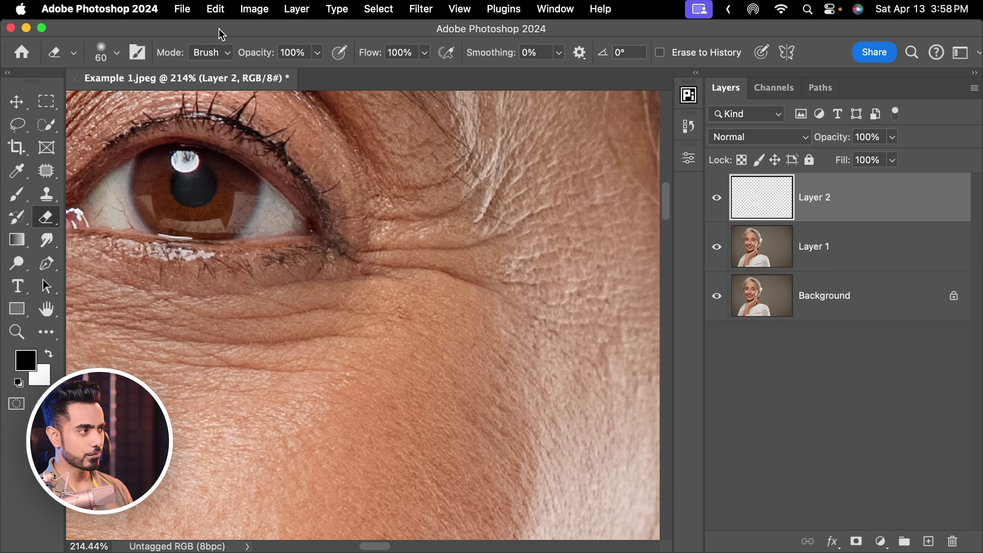
pyautogui.click(216, 9)
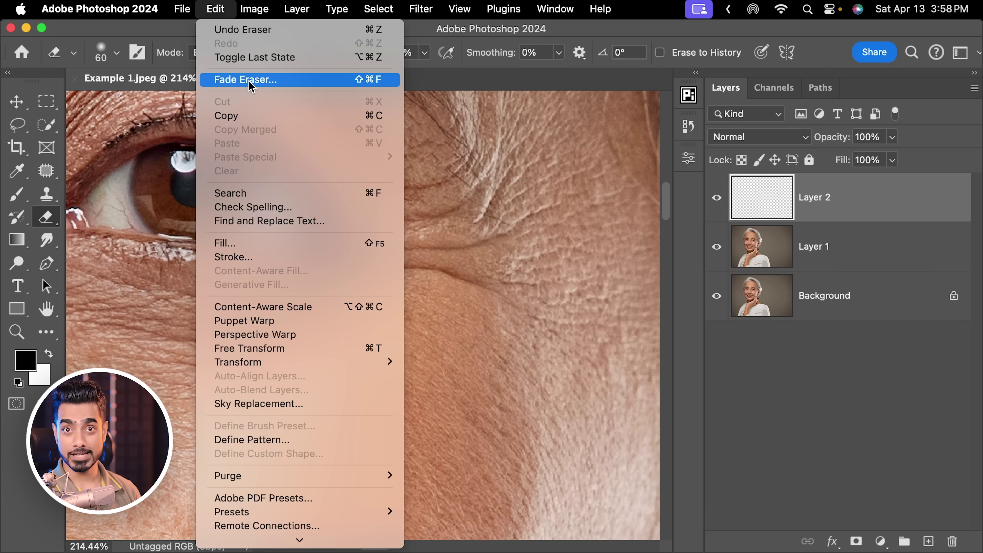
pyautogui.click(221, 15)
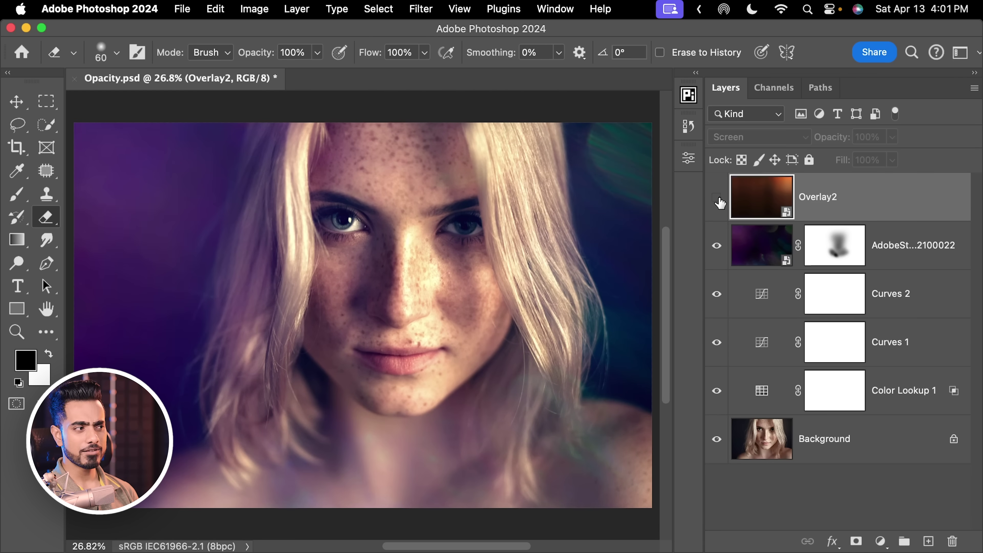
# Make Overlay2 visible and set its layer opacity to 33%, using Move-tool number keys.
pyautogui.click(717, 198)
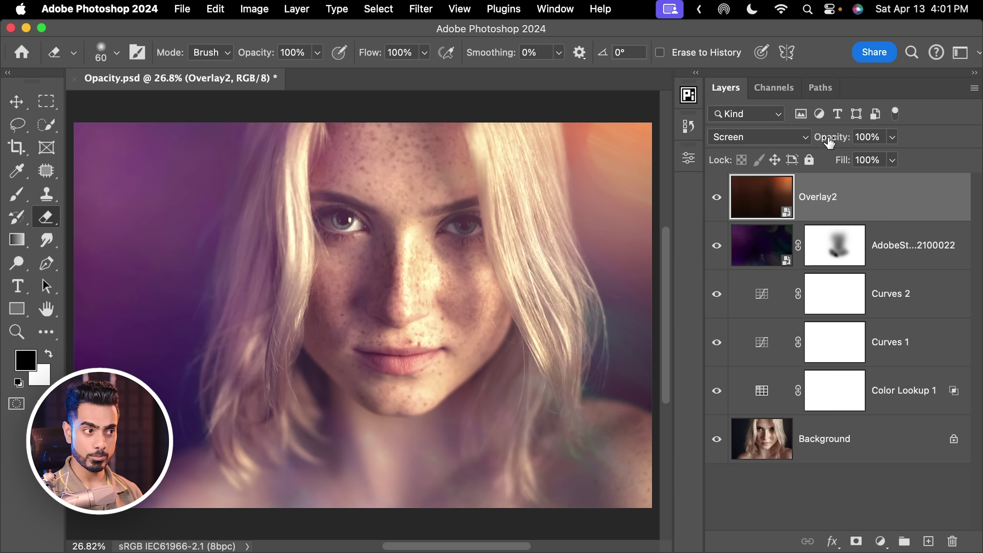
pyautogui.moveTo(834, 143); pyautogui.dragTo(804, 143)
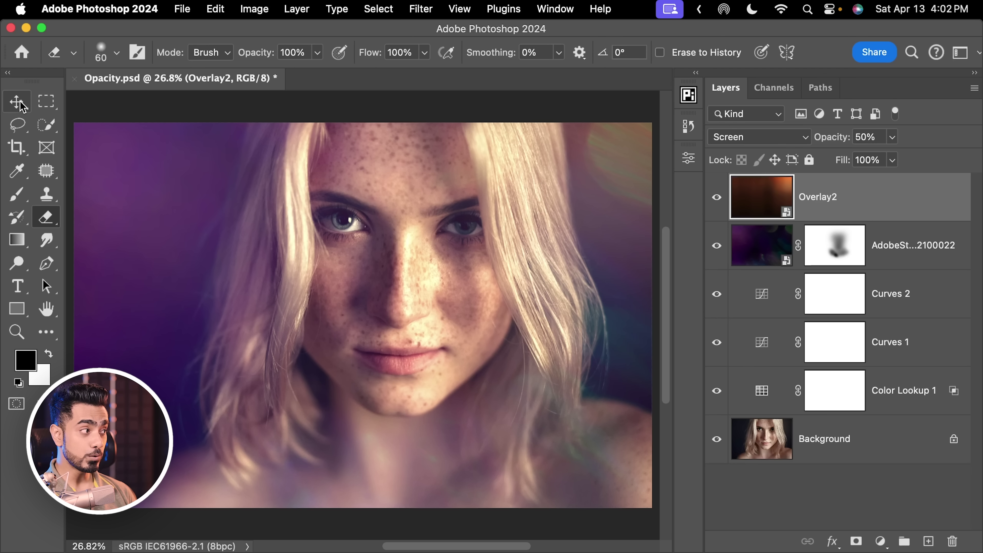
pyautogui.click(23, 106)
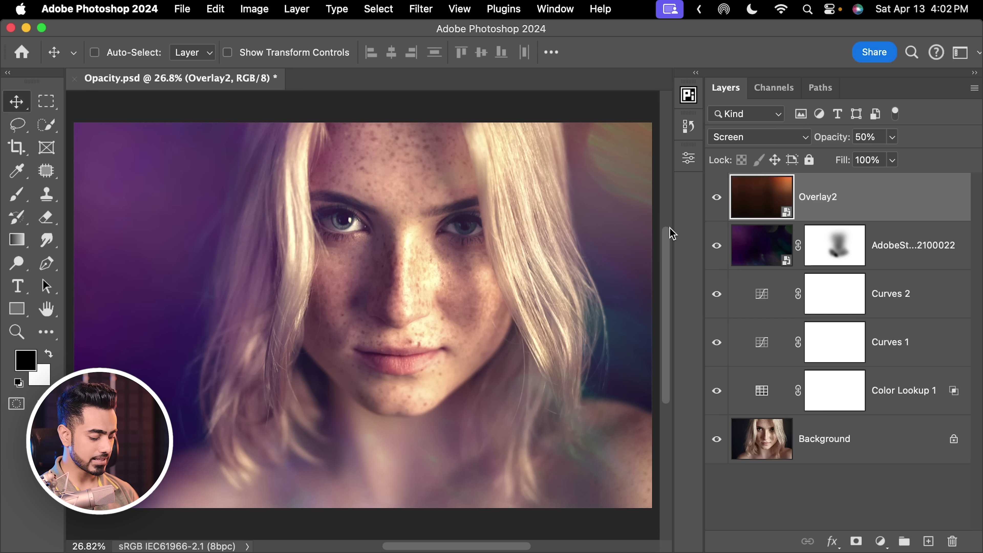
pyautogui.press('1')
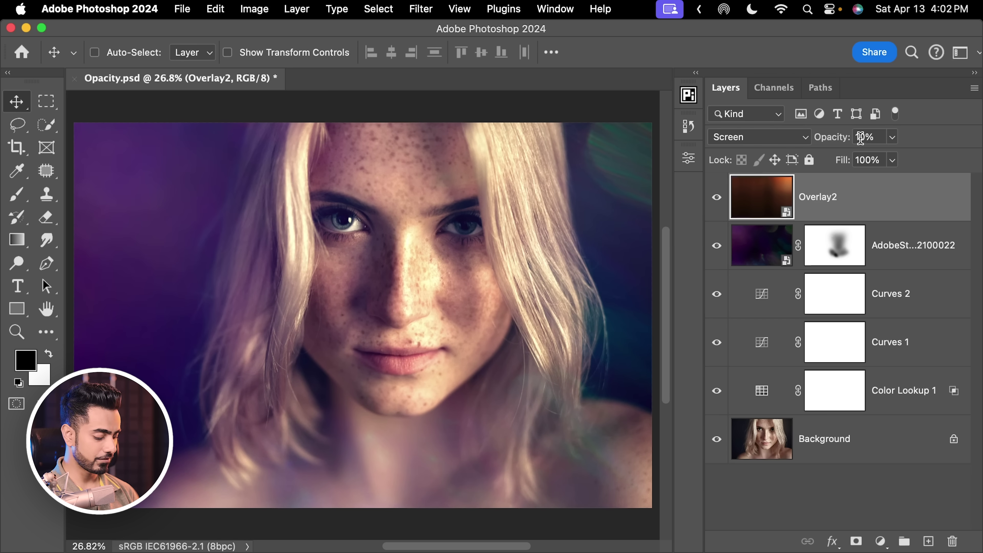
pyautogui.press('5')
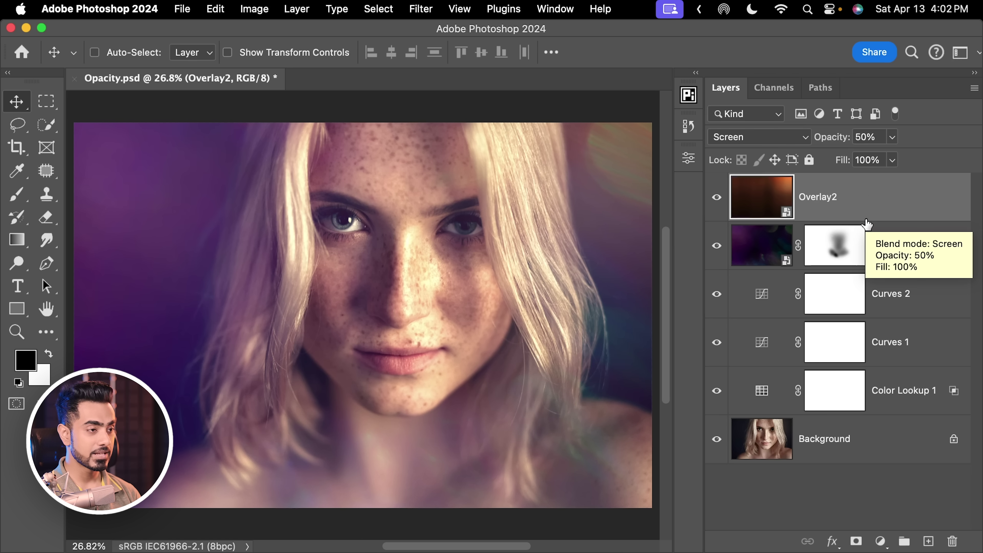
pyautogui.press('7')
pyautogui.press('3')
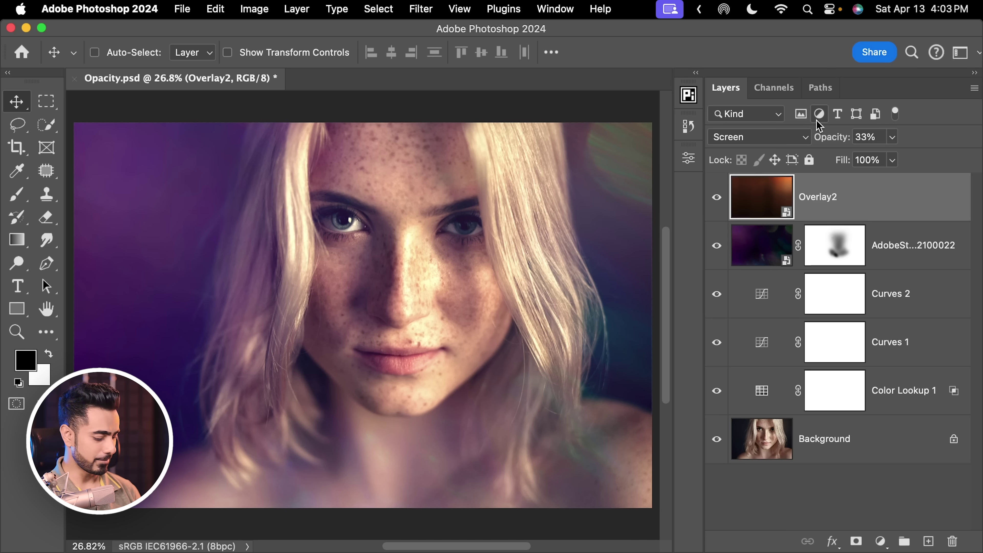
pyautogui.press('5')
pyautogui.press('6')
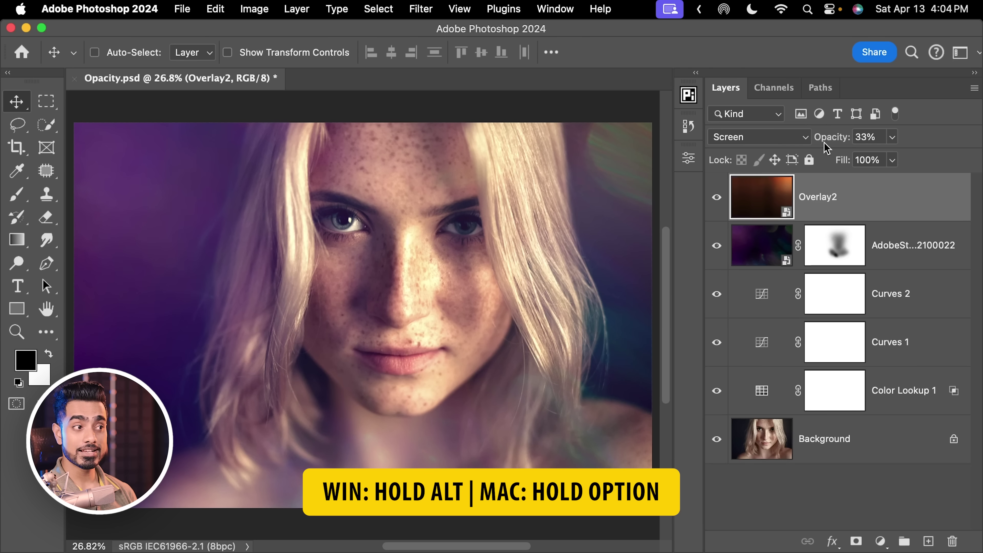
pyautogui.click(829, 143)
# Scrub Overlay2's opacity between about 0% and 100% to compare glow strengths.
pyautogui.moveTo(744, 148); pyautogui.dragTo(660, 144)
pyautogui.moveTo(720, 142); pyautogui.dragTo(864, 144)
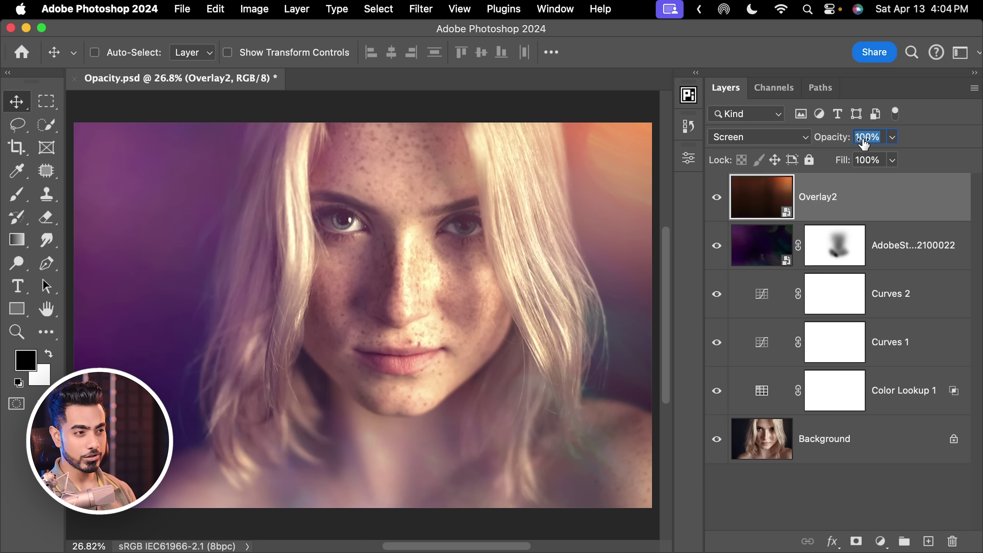
pyautogui.moveTo(855, 144); pyautogui.dragTo(922, 134)
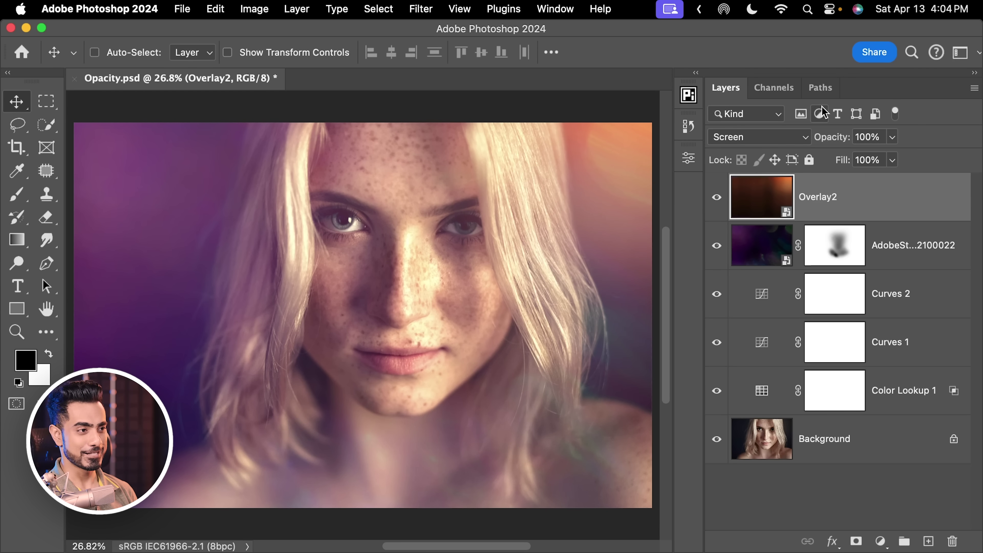
pyautogui.moveTo(832, 141)
pyautogui.mouseDown()
pyautogui.moveTo(799, 140)
pyautogui.moveTo(814, 138)
pyautogui.mouseUp()
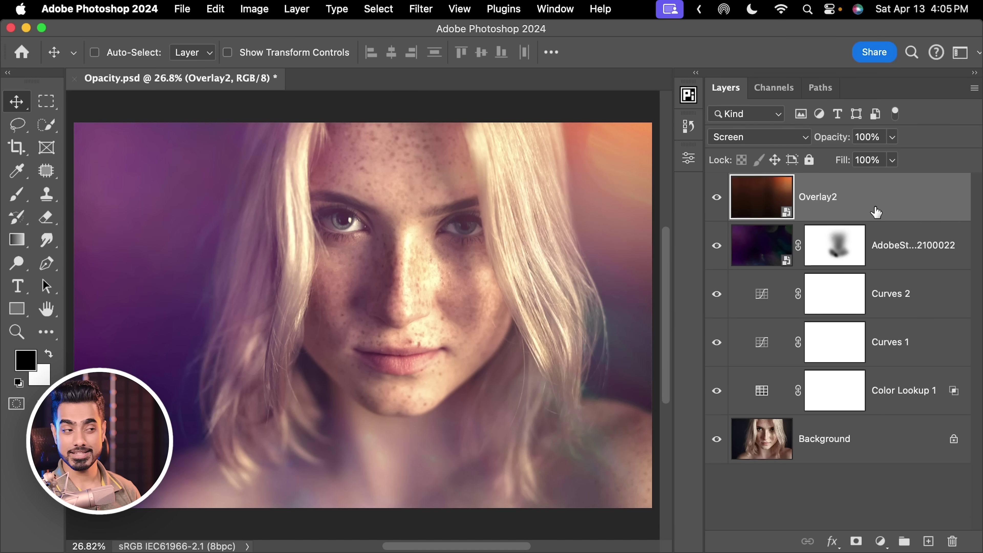
# Set Overlay2 to 50% opacity, compare Color Lookup 1 on and off, then fade it to 85%.
pyautogui.press('5')
pyautogui.click(901, 411)
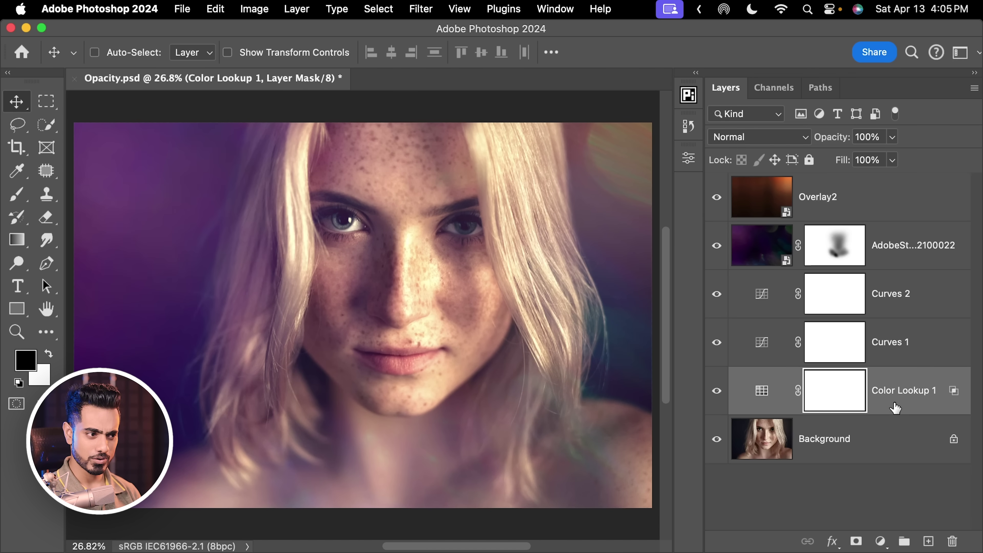
pyautogui.click(718, 392)
pyautogui.click(717, 392)
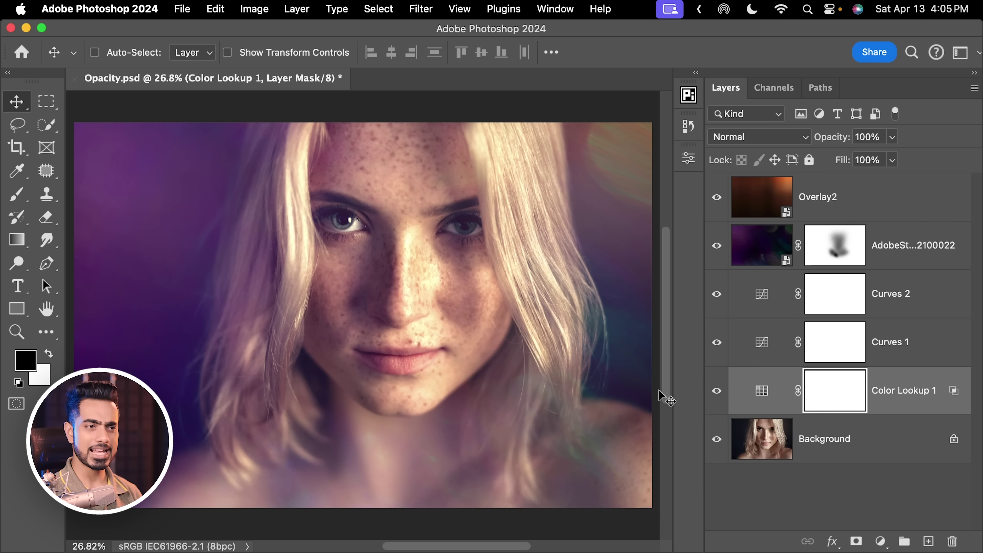
pyautogui.moveTo(831, 141); pyautogui.dragTo(782, 148)
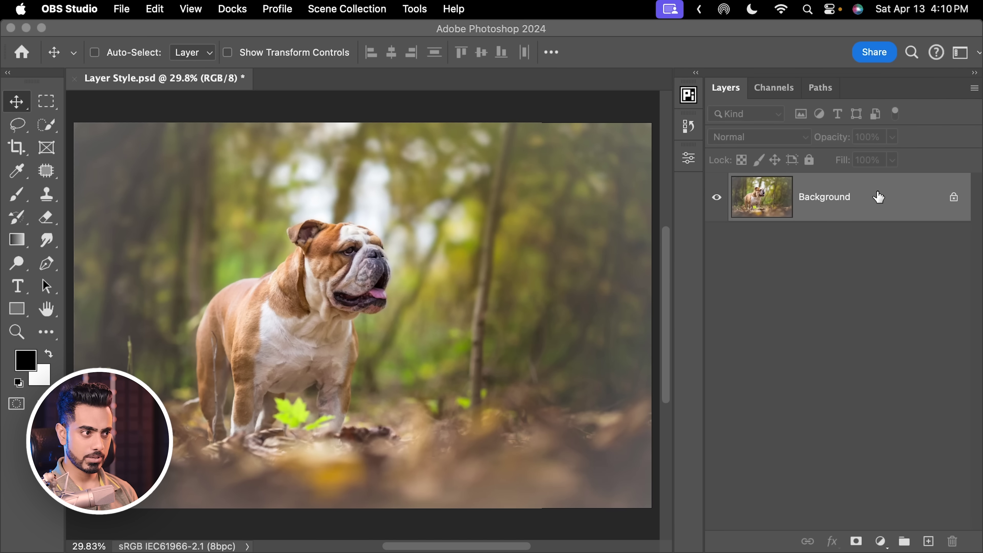
# Convert the dog photo's Background layer to a smart object.
pyautogui.rightClick(879, 196)
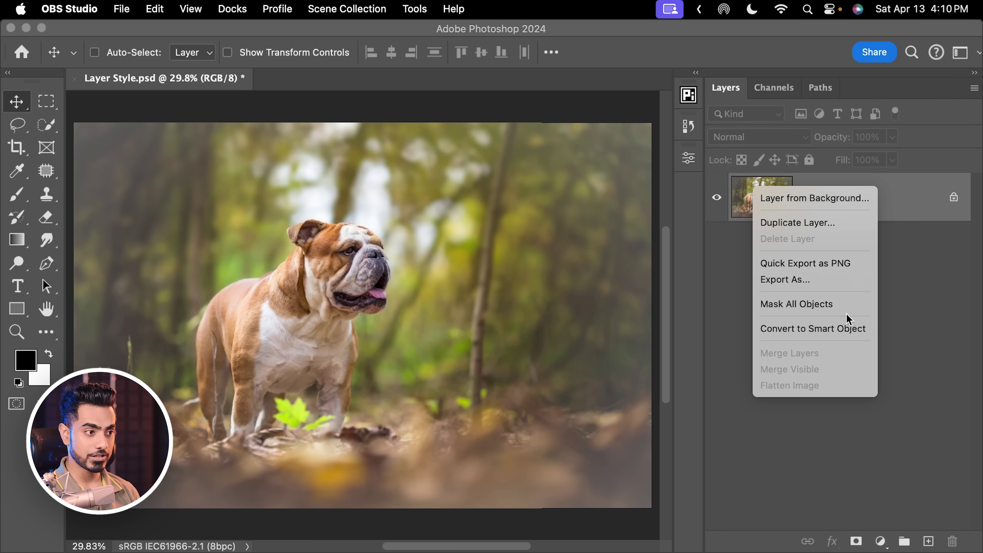
pyautogui.click(766, 328)
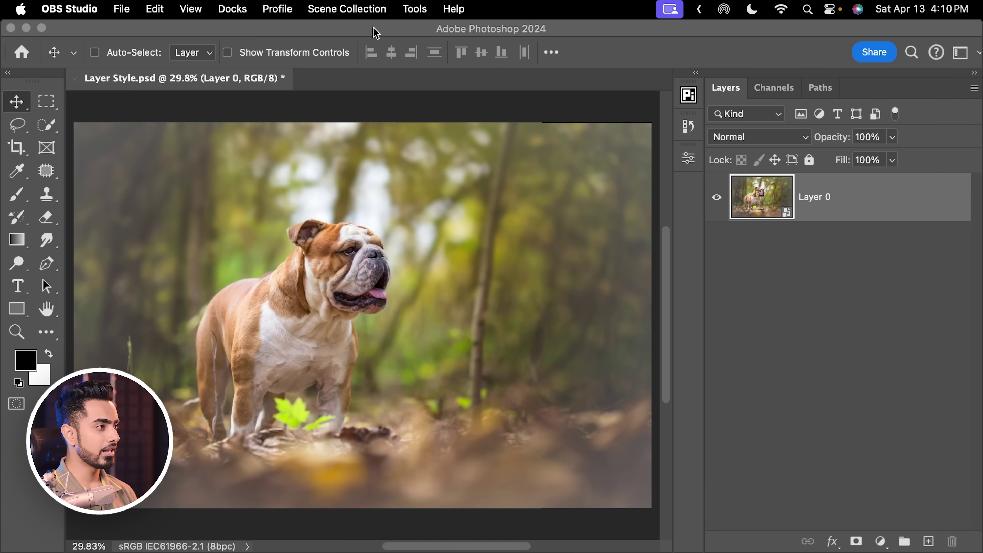
pyautogui.click(309, 37)
# Apply a Camera Raw Filter with the PiX Pop preset to the dog photo.
pyautogui.click(421, 8)
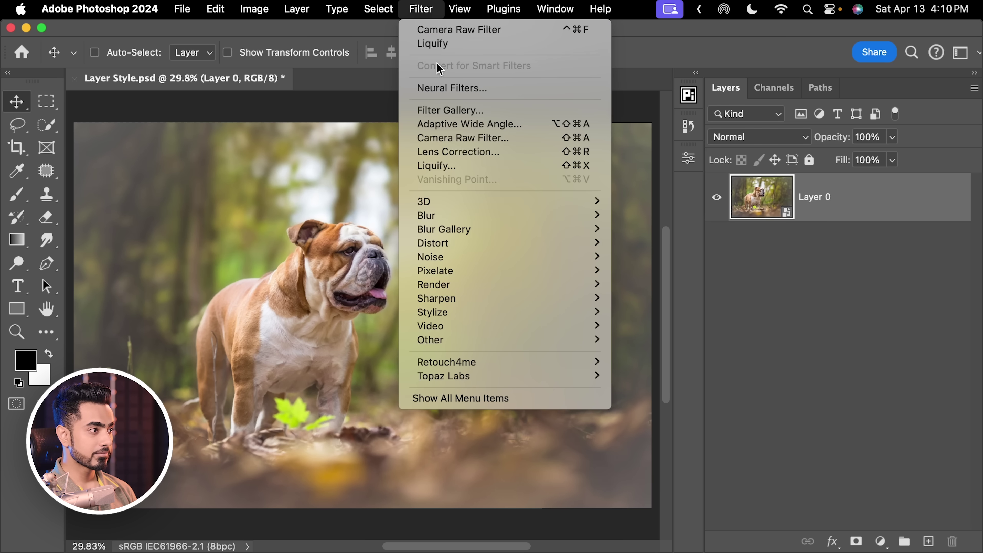
pyautogui.click(455, 139)
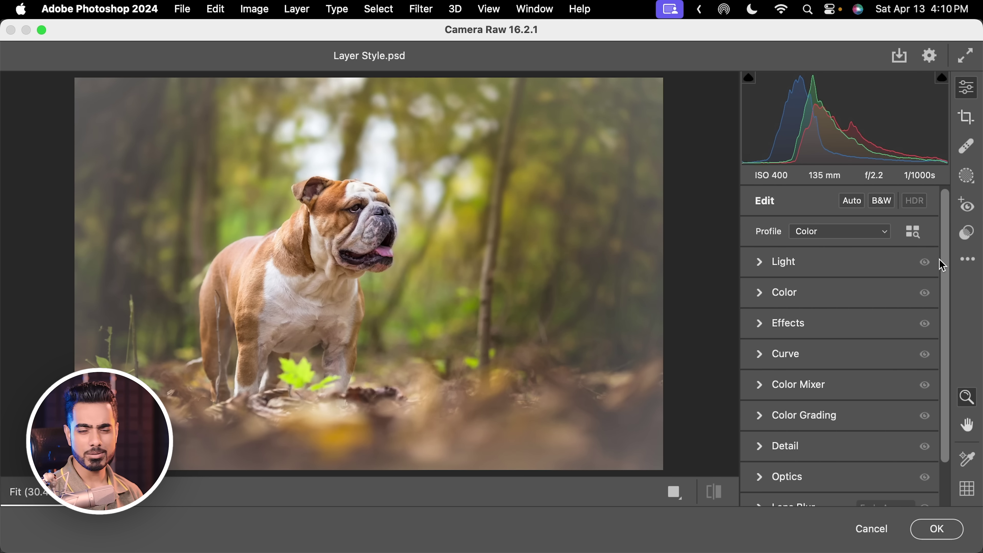
pyautogui.click(967, 233)
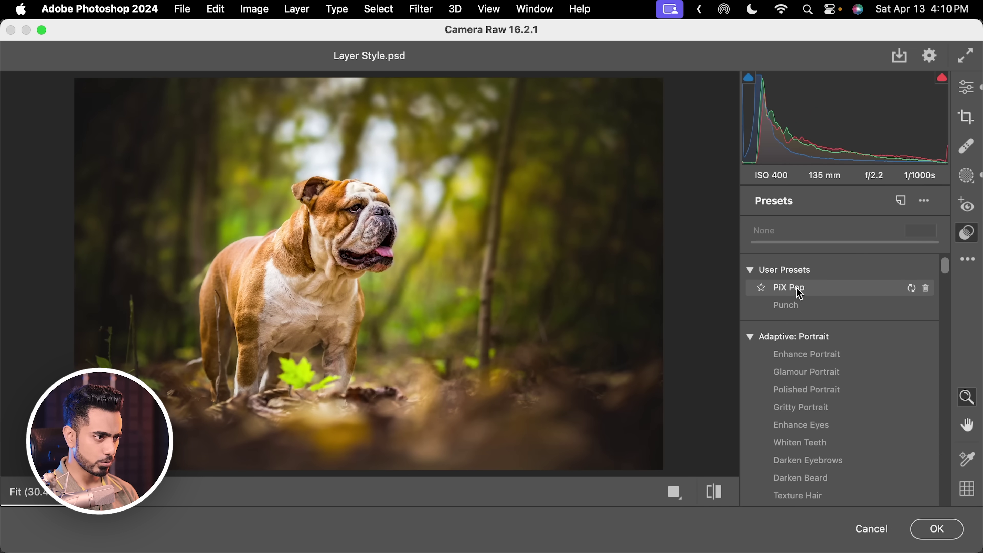
pyautogui.click(800, 294)
pyautogui.click(945, 530)
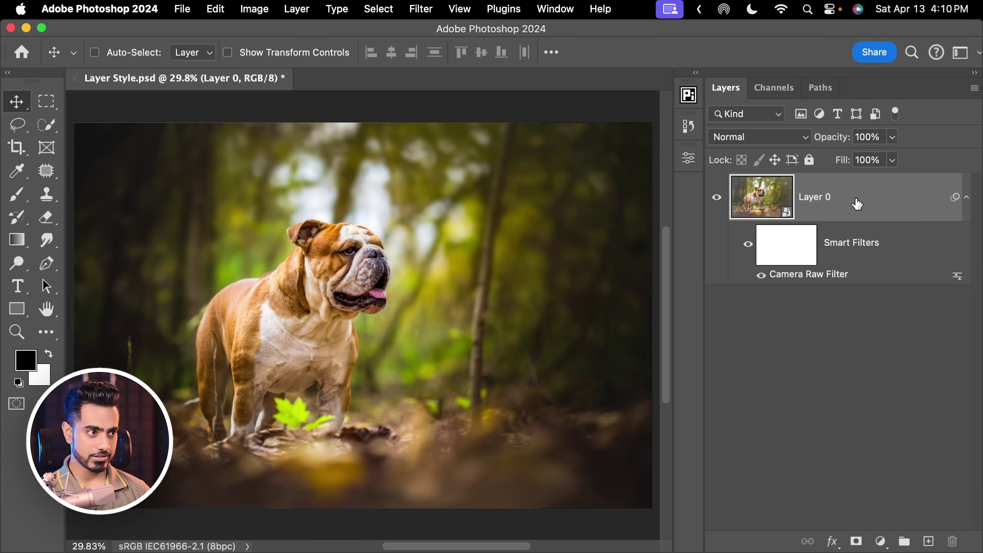
# Preview a lower Layer 0 opacity, then select Layer 0's Smart Filters entry.
pyautogui.moveTo(836, 145); pyautogui.dragTo(915, 138)
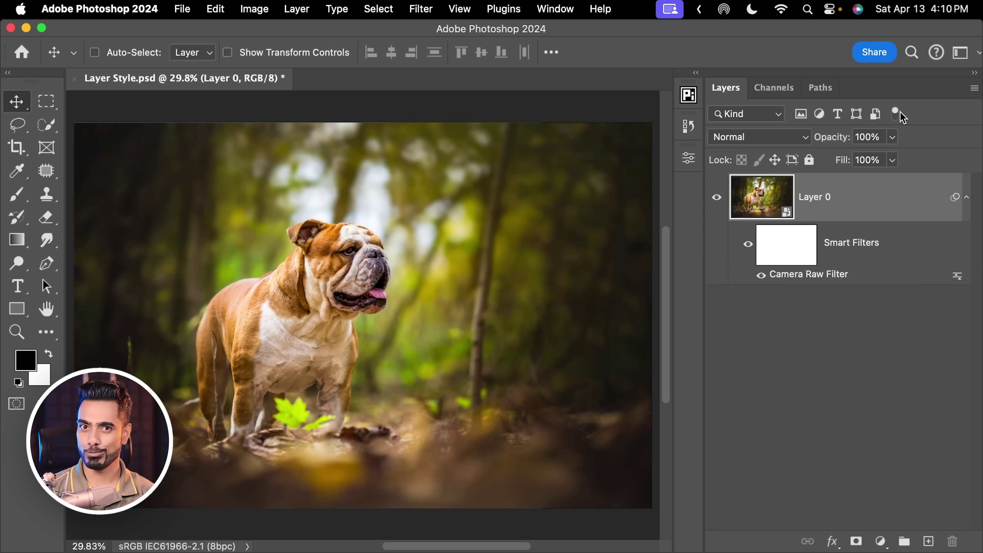
pyautogui.click(863, 255)
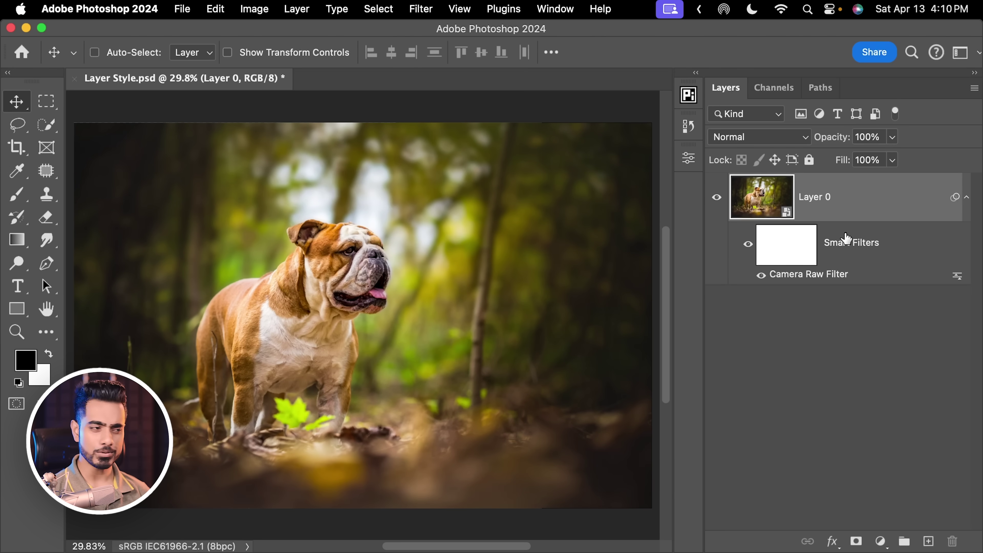
pyautogui.click(957, 275)
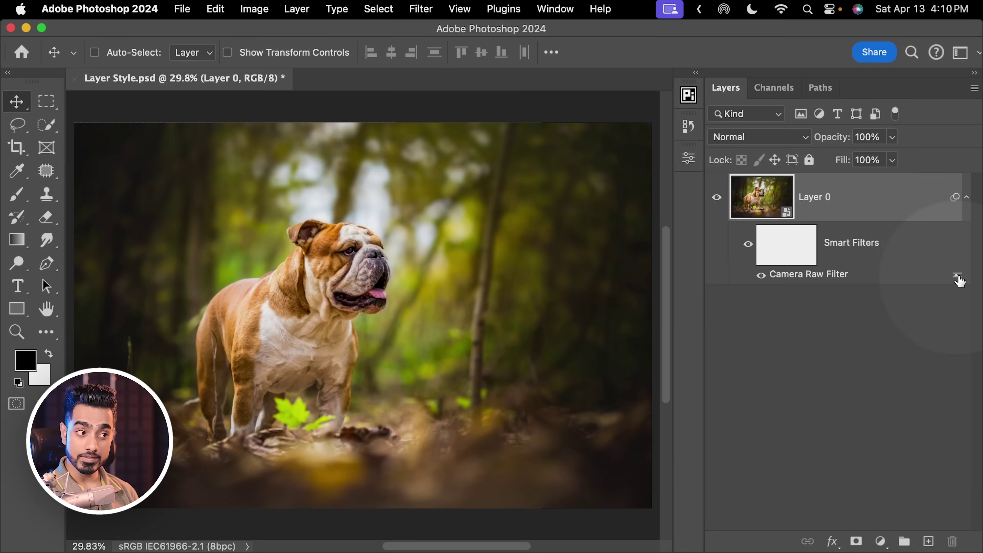
# Keep Normal mode and set the Camera Raw filter's blending opacity to 70%.
pyautogui.moveTo(459, 110); pyautogui.dragTo(697, 198)
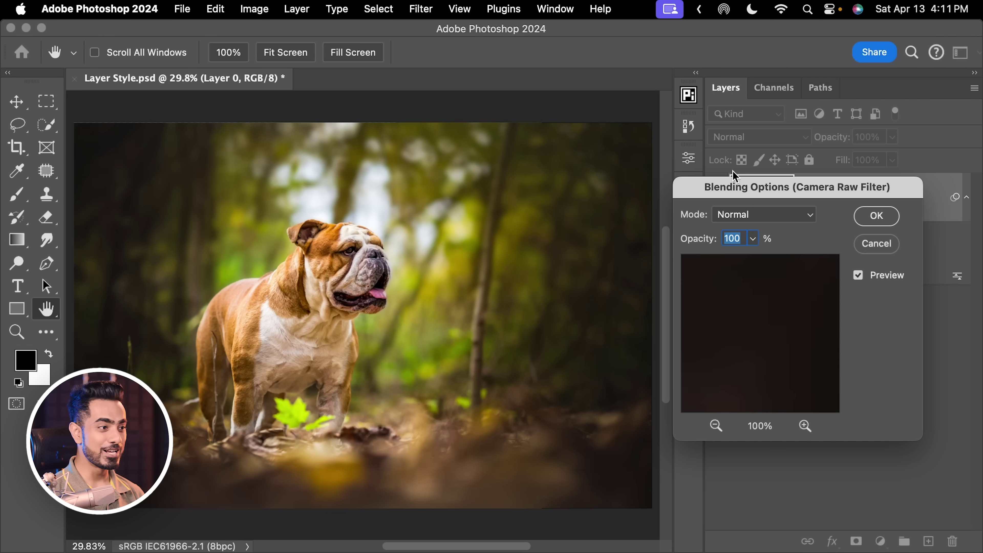
pyautogui.click(745, 215)
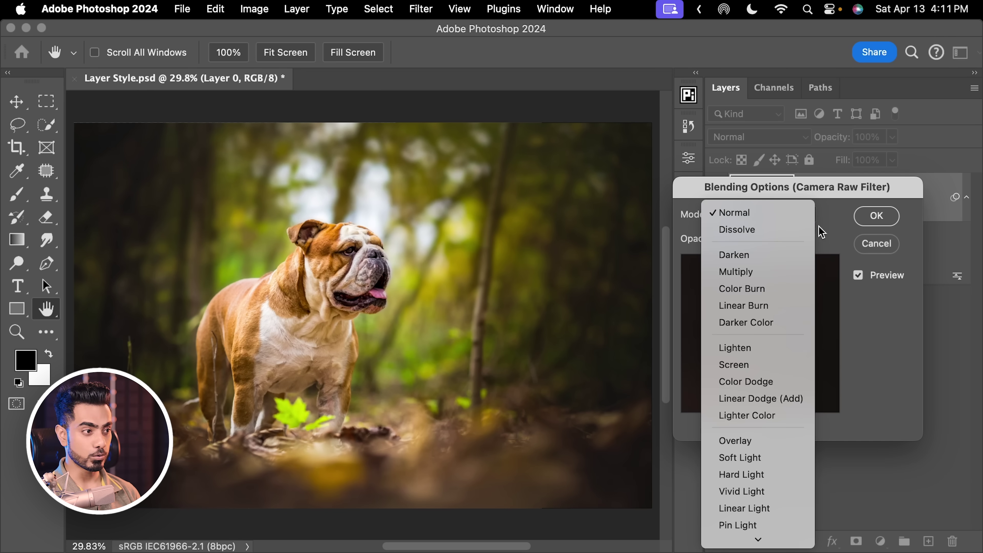
pyautogui.click(718, 216)
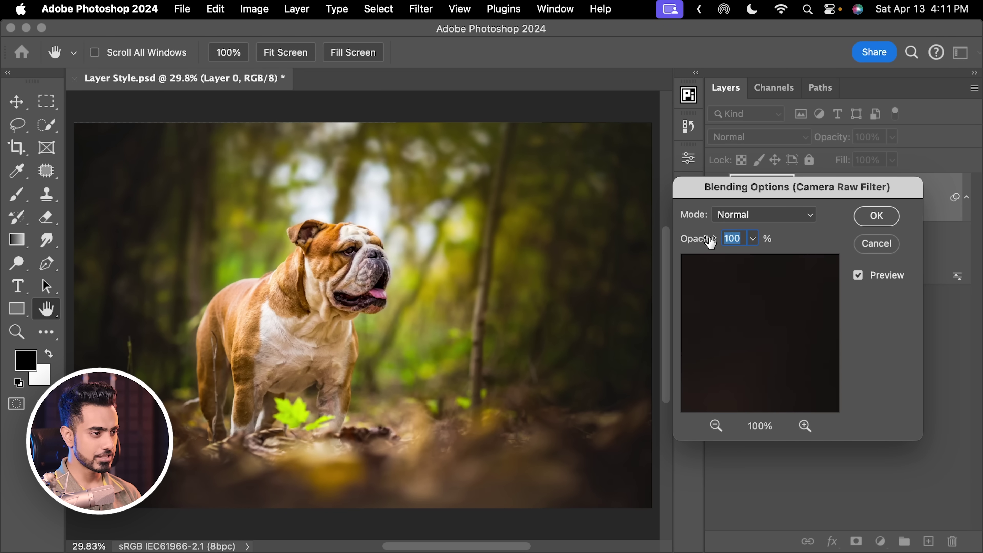
pyautogui.write('70')
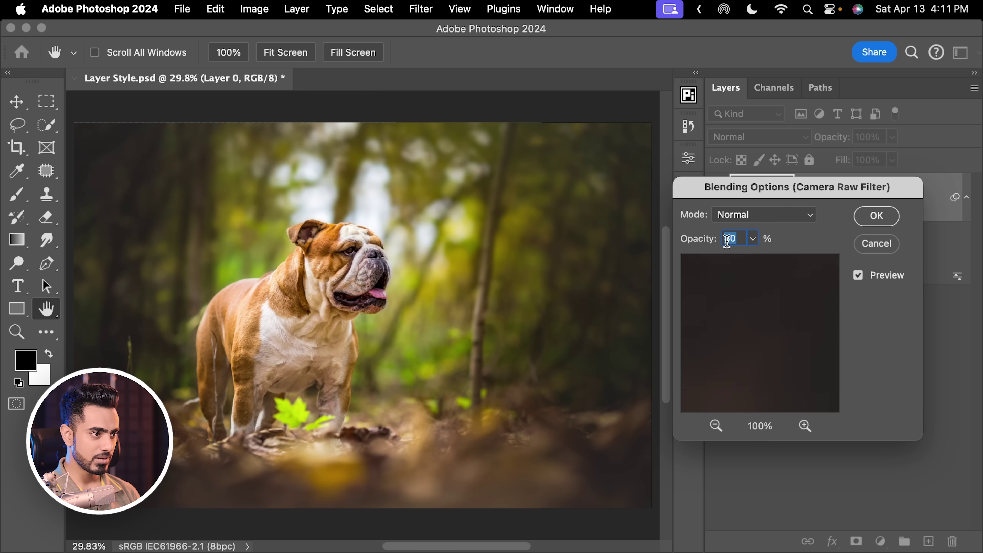
pyautogui.click(876, 217)
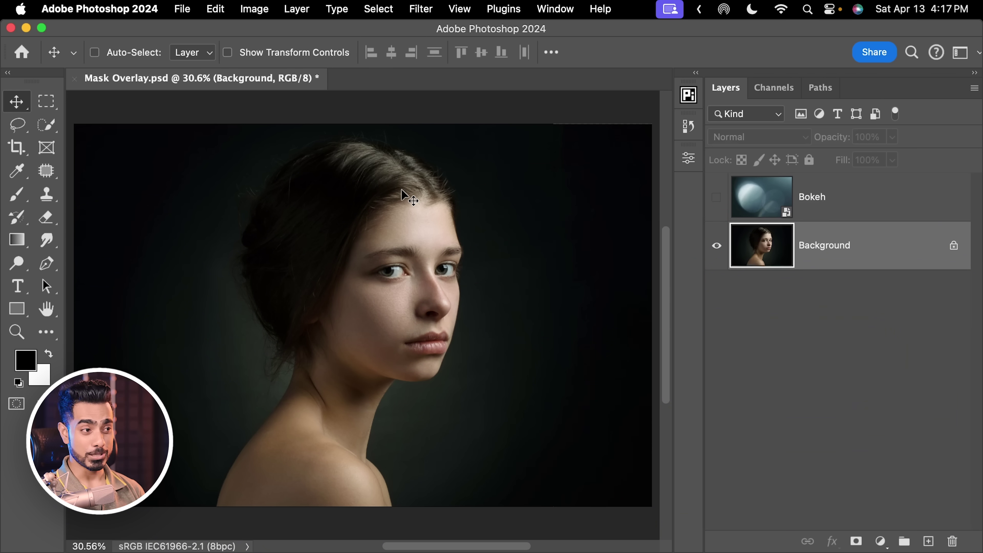
# Show the Bokeh layer and set its blend mode to Screen.
pyautogui.click(820, 202)
pyautogui.click(716, 196)
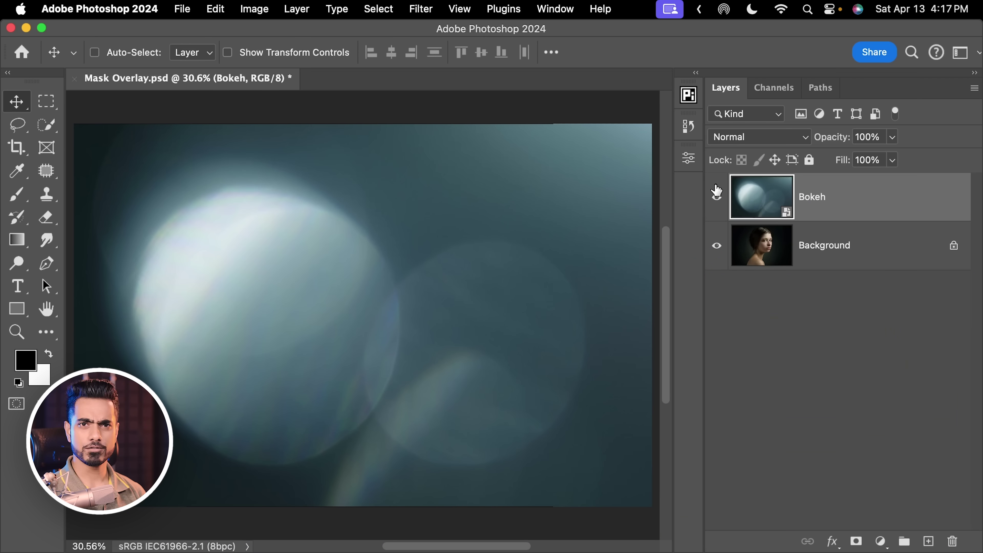
pyautogui.click(751, 140)
pyautogui.click(742, 286)
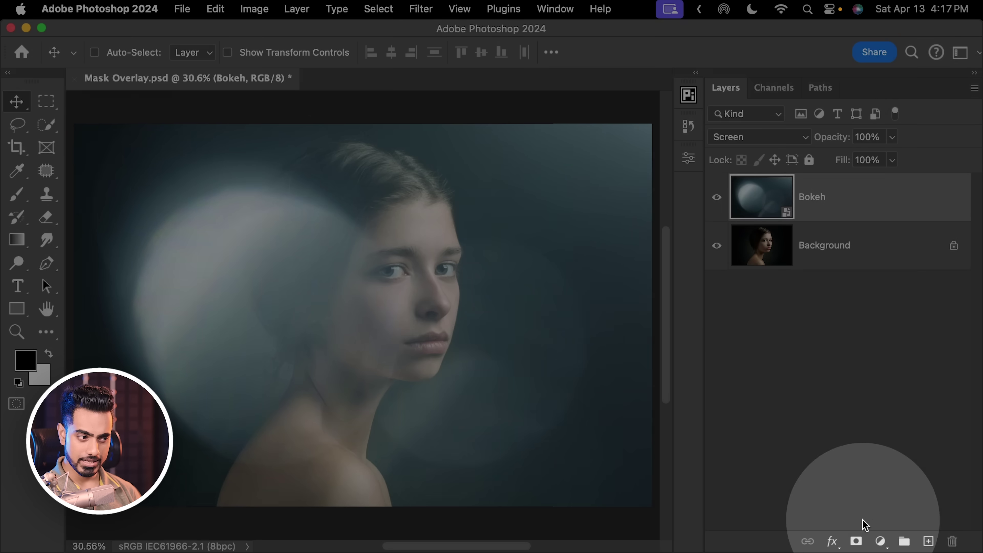
# Add a layer mask to Bokeh and paint black over the woman's face with an enlarged brush.
pyautogui.click(861, 538)
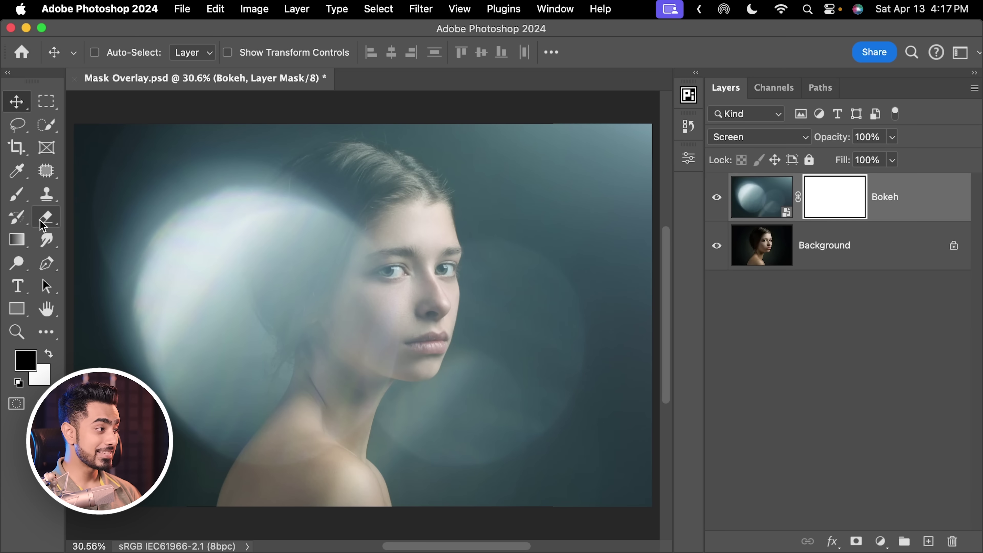
pyautogui.click(17, 194)
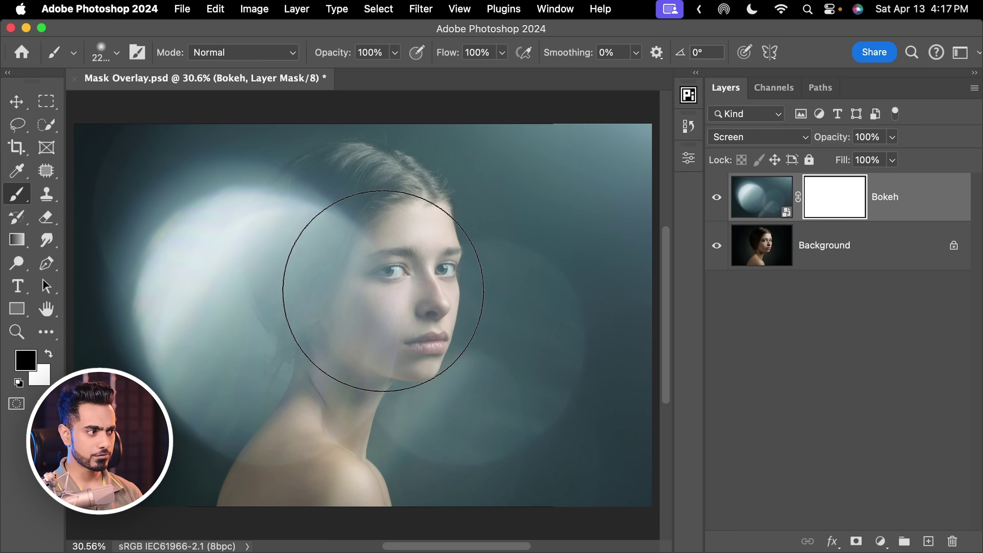
pyautogui.press(']')
pyautogui.press(']')
pyautogui.press(']')
pyautogui.press(']')
pyautogui.click(391, 283)
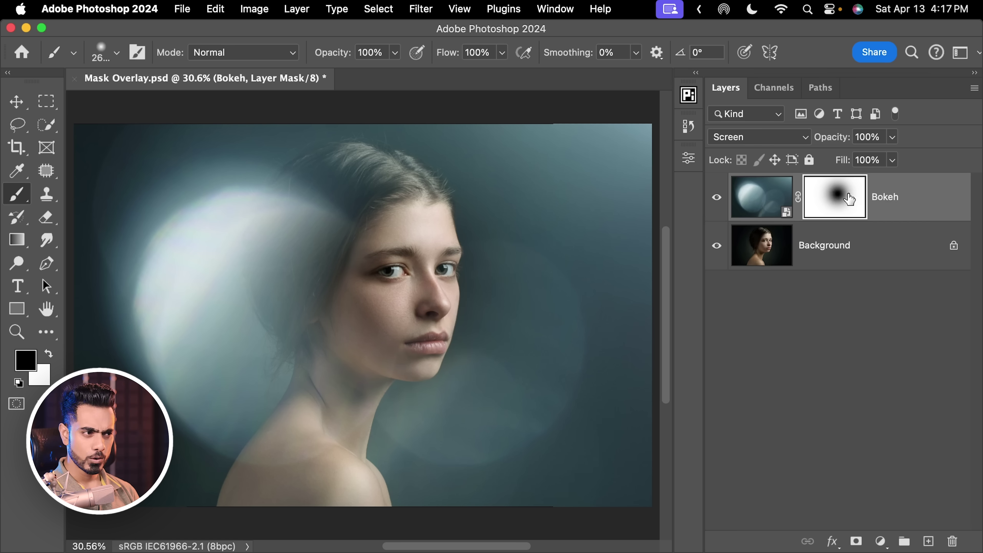
pyautogui.click(691, 163)
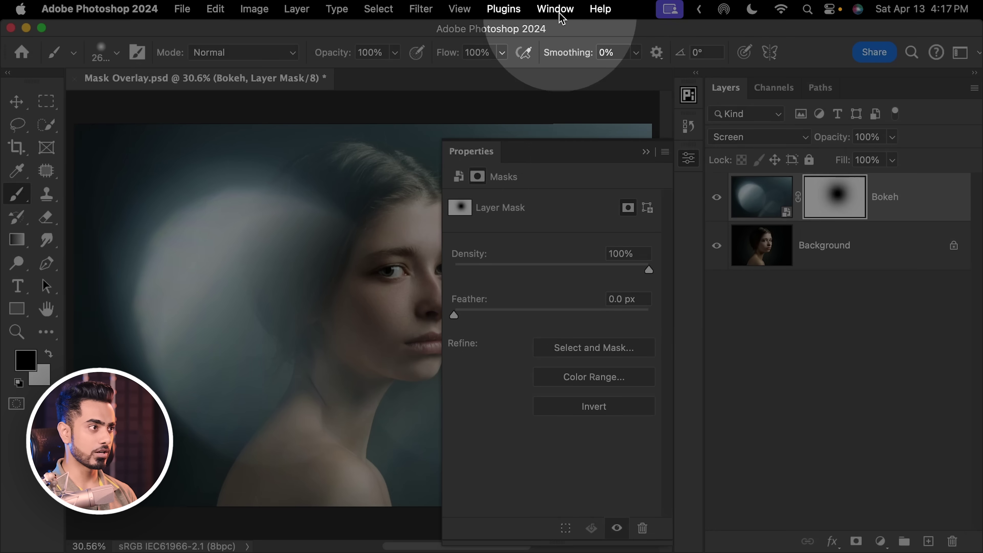
# Lower the Bokeh layer mask's Density to about 41% in the Properties panel.
pyautogui.click(556, 9)
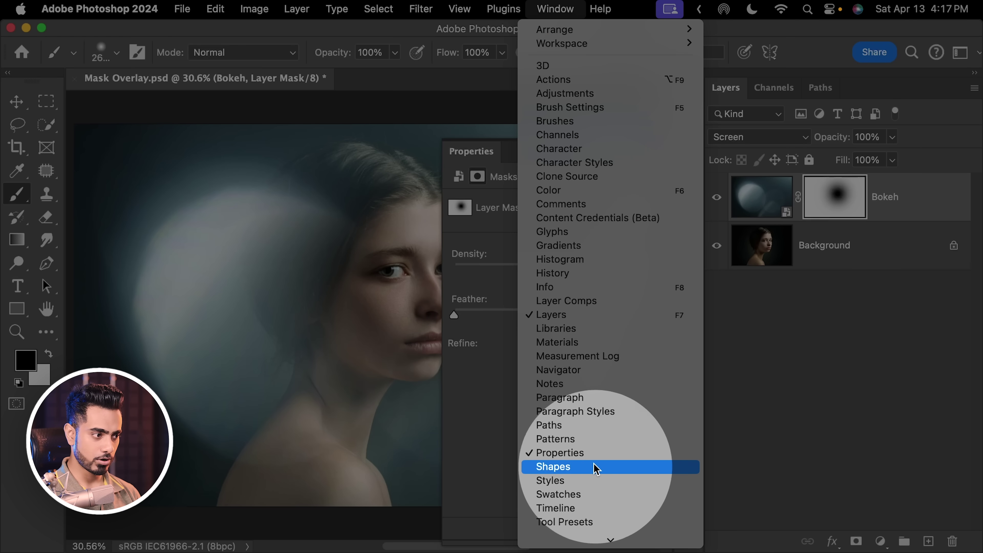
pyautogui.click(466, 385)
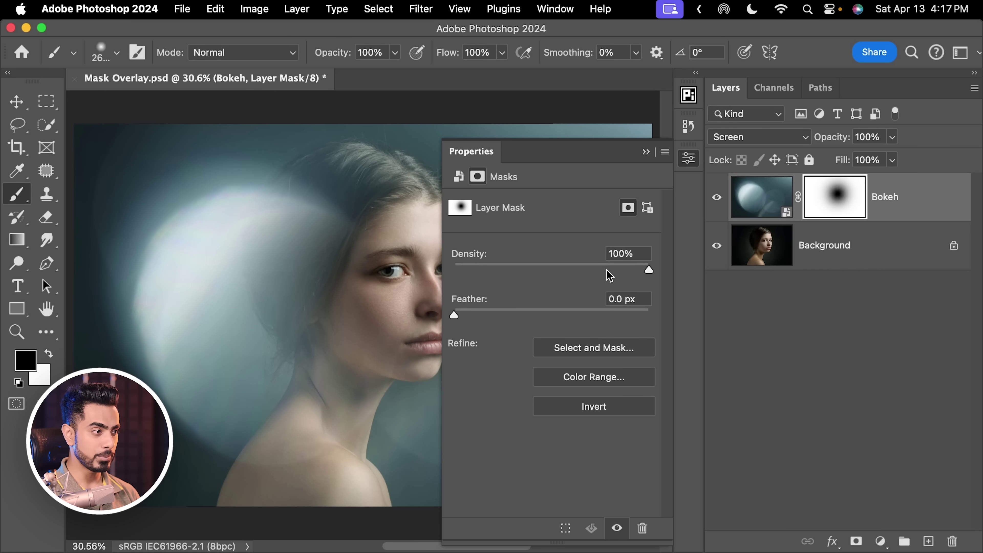
pyautogui.moveTo(607, 275); pyautogui.dragTo(685, 271)
pyautogui.hscroll(5, 365, 279)
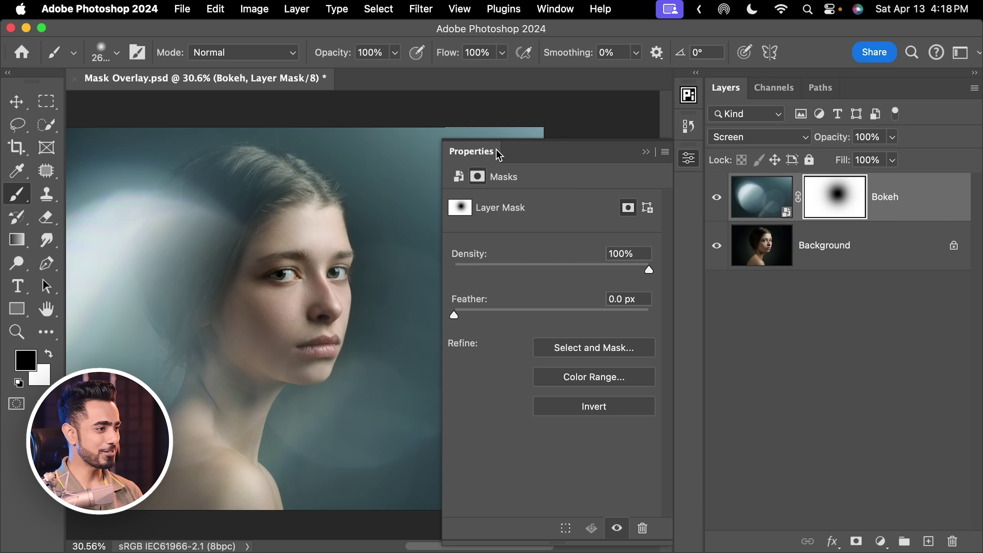
pyautogui.moveTo(535, 272)
pyautogui.mouseDown()
pyautogui.moveTo(547, 270)
pyautogui.moveTo(507, 271)
pyautogui.moveTo(536, 274)
pyautogui.mouseUp()
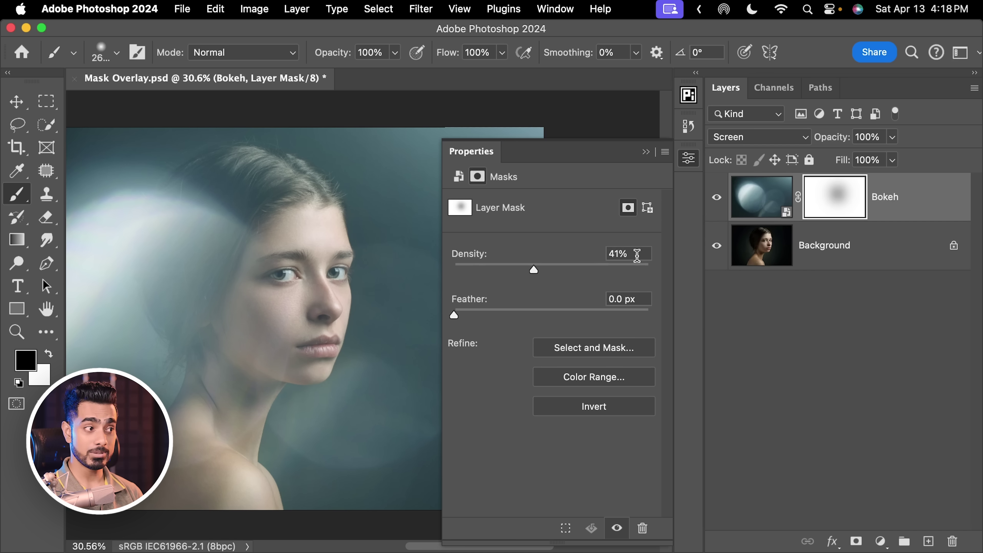
pyautogui.click(646, 151)
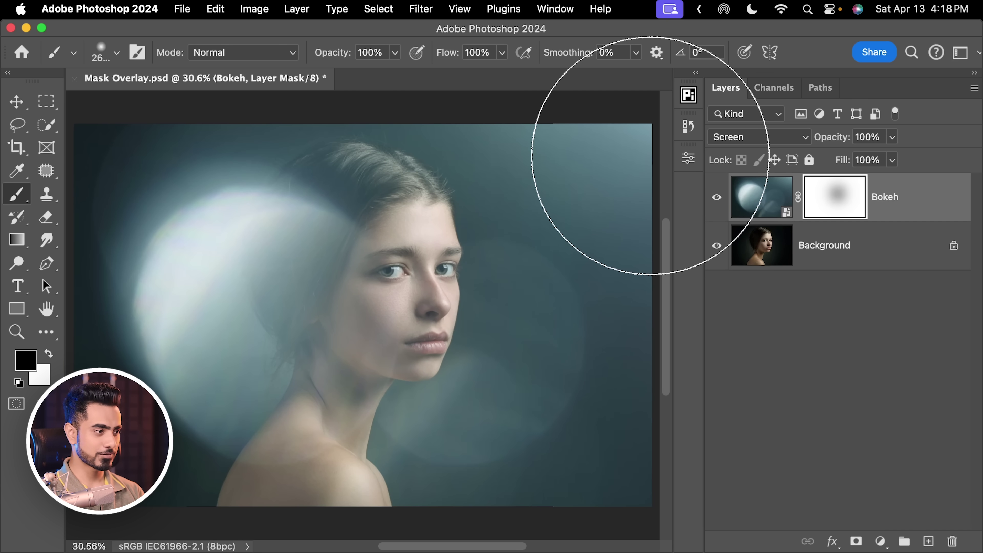